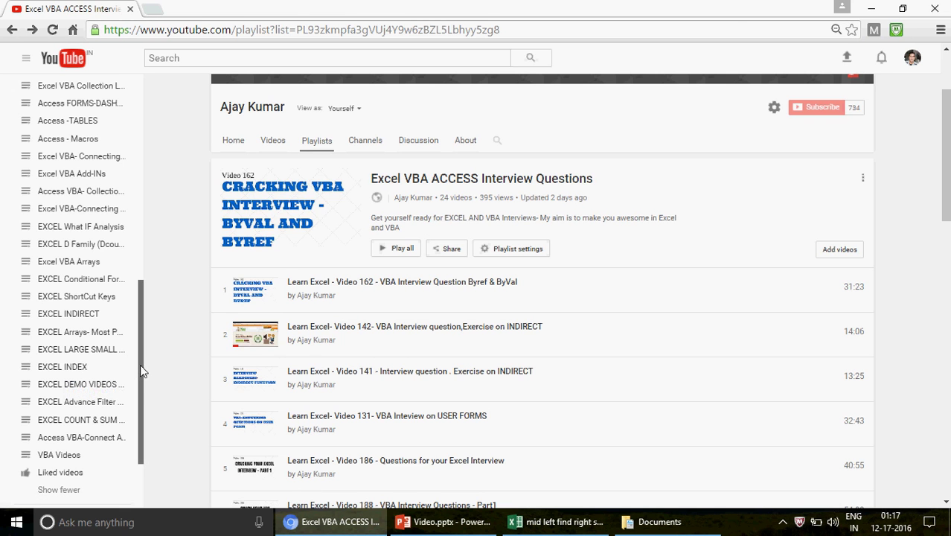
- Switch to the Excel workbook "mid left find right search" and select the Day header of the source table
drag(142, 371, 137, 203)
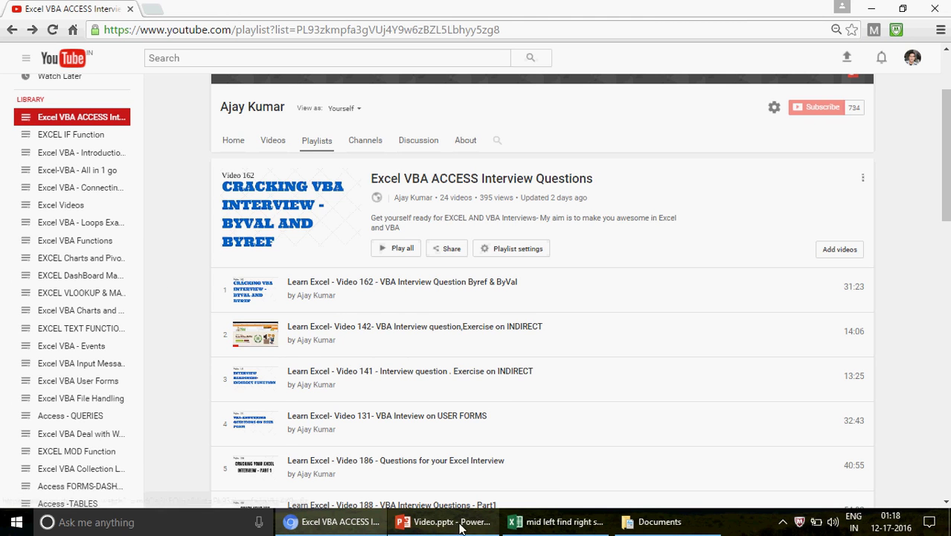
click(590, 527)
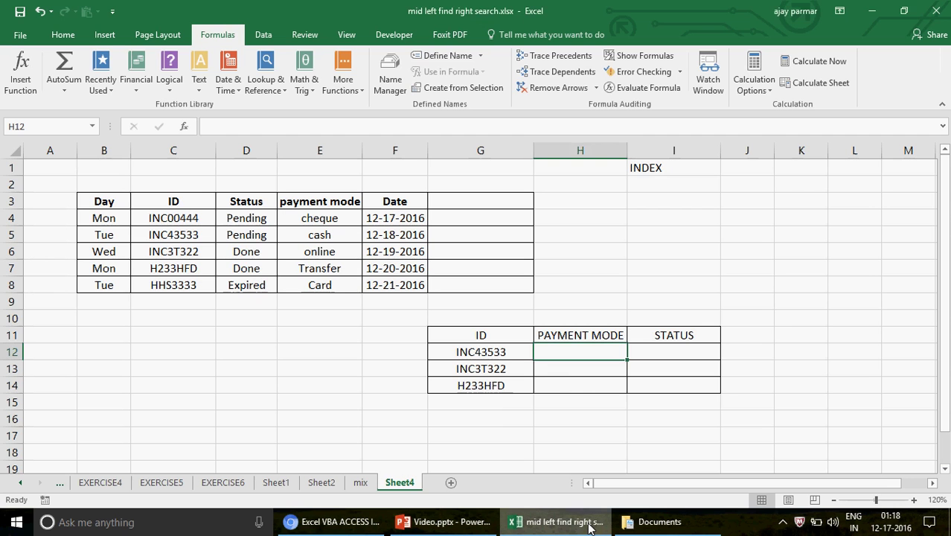
click(112, 196)
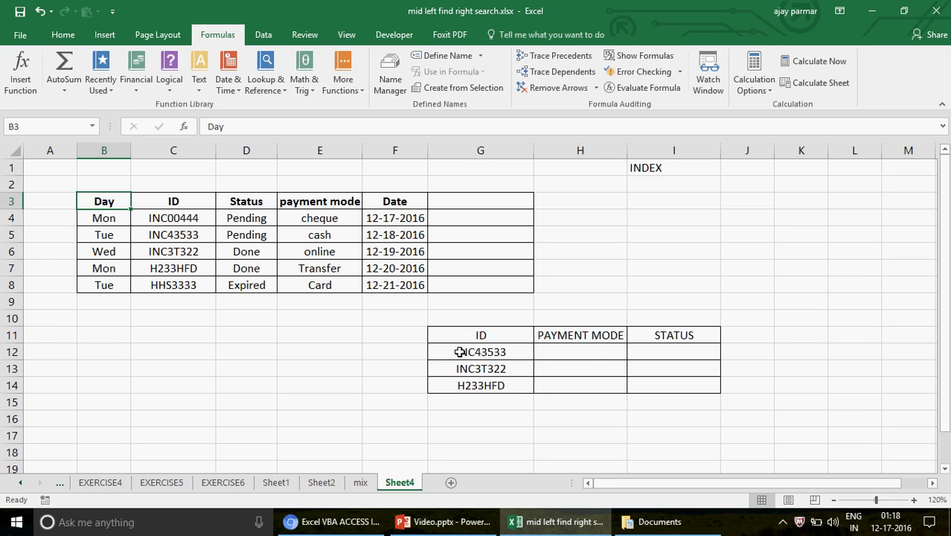
click(579, 355)
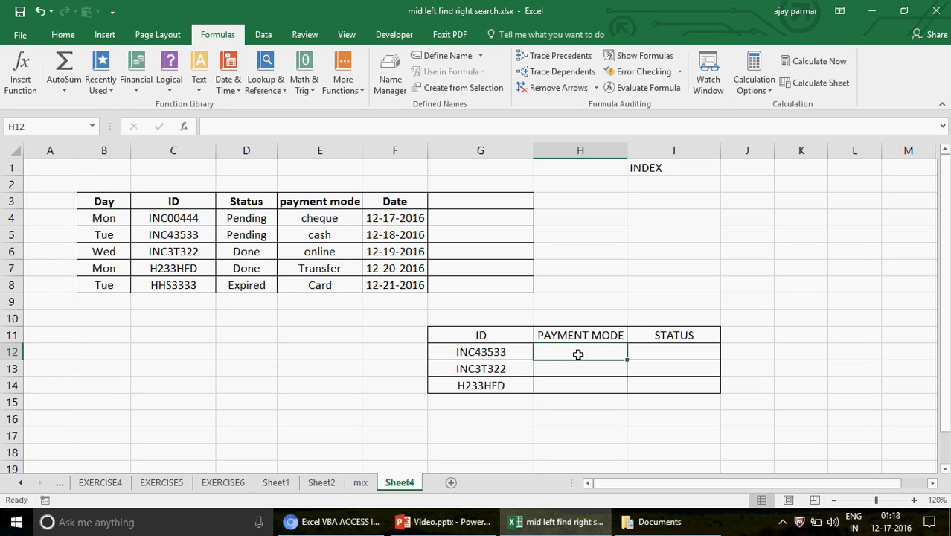
text(=)
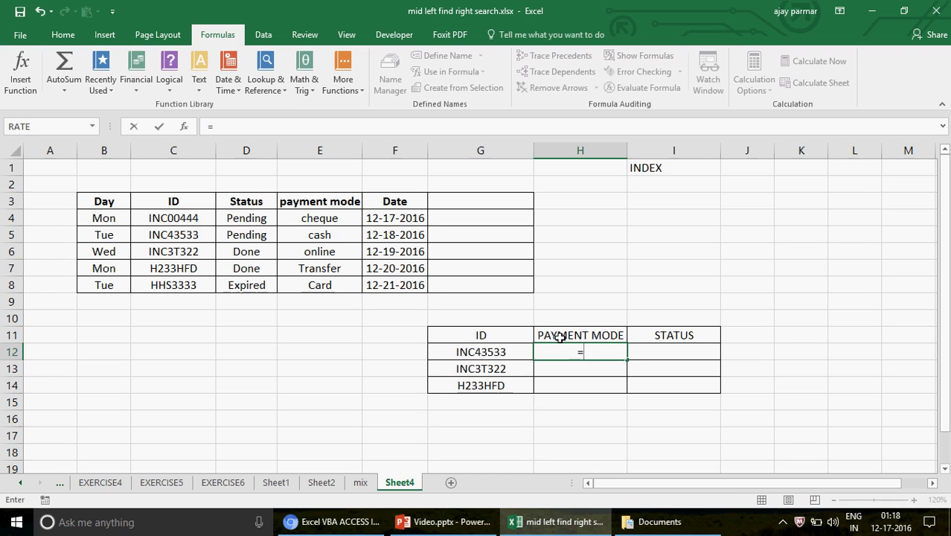
key(BackSpace)
click(500, 351)
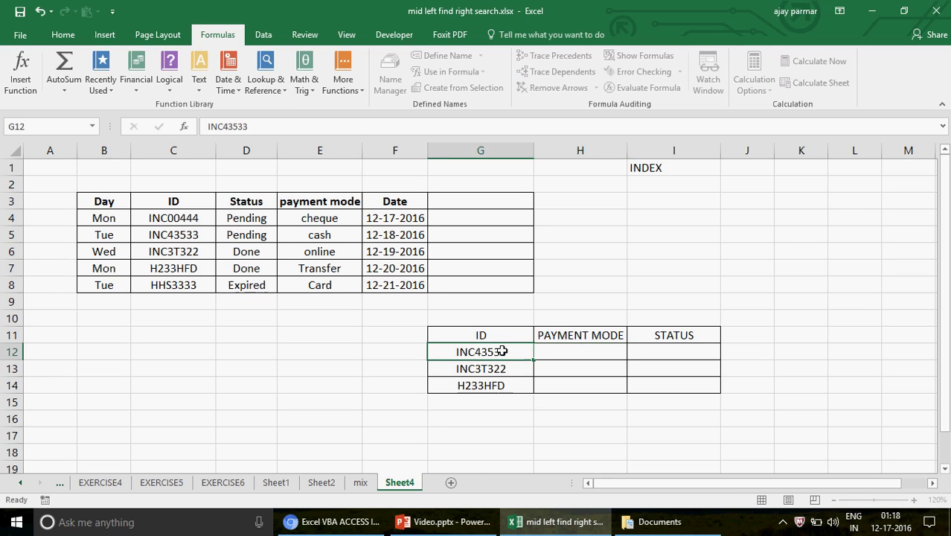
- Replace the PAYMENT MODE header in cell H11 of the lower lookup table with DAY
click(597, 335)
text(day)
key(BackSpace)
key(BackSpace)
key(BackSpace)
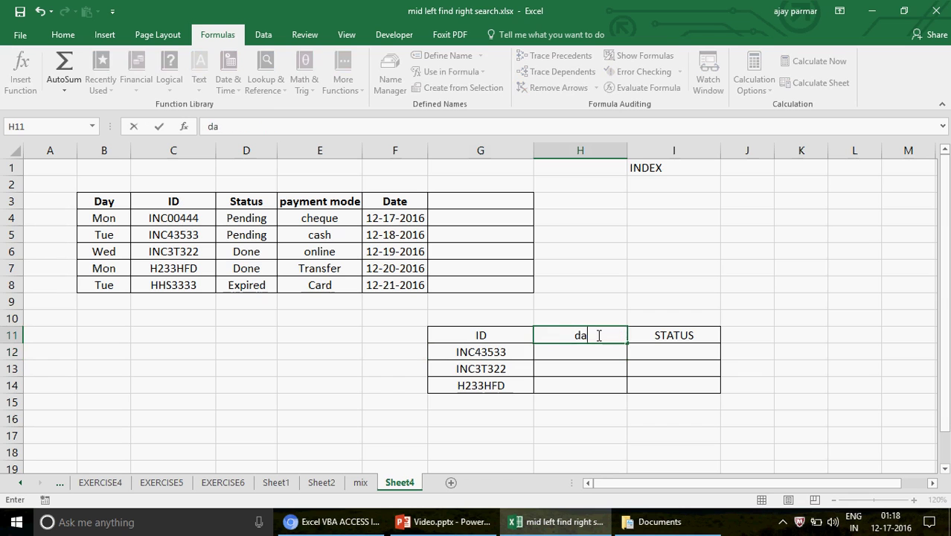
key(Caps_Lock)
text(DAY)
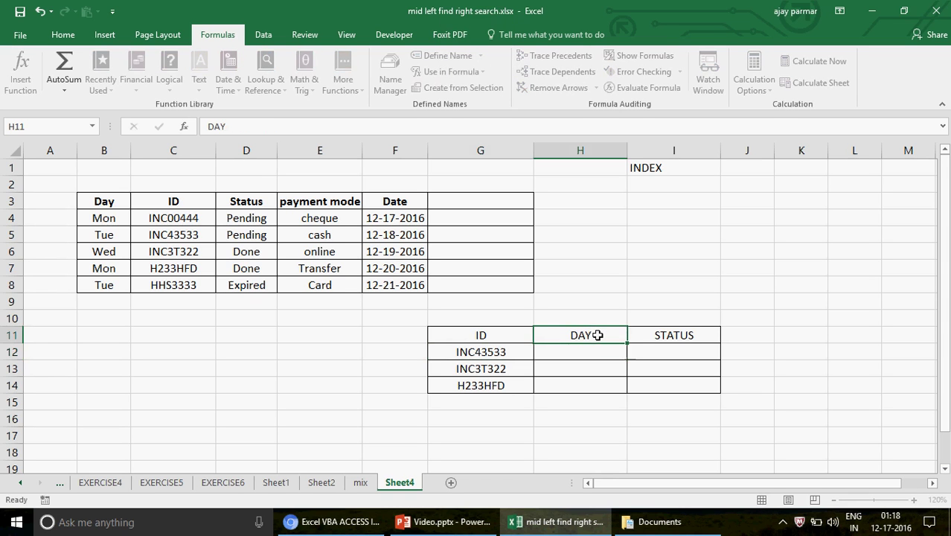
key(Return)
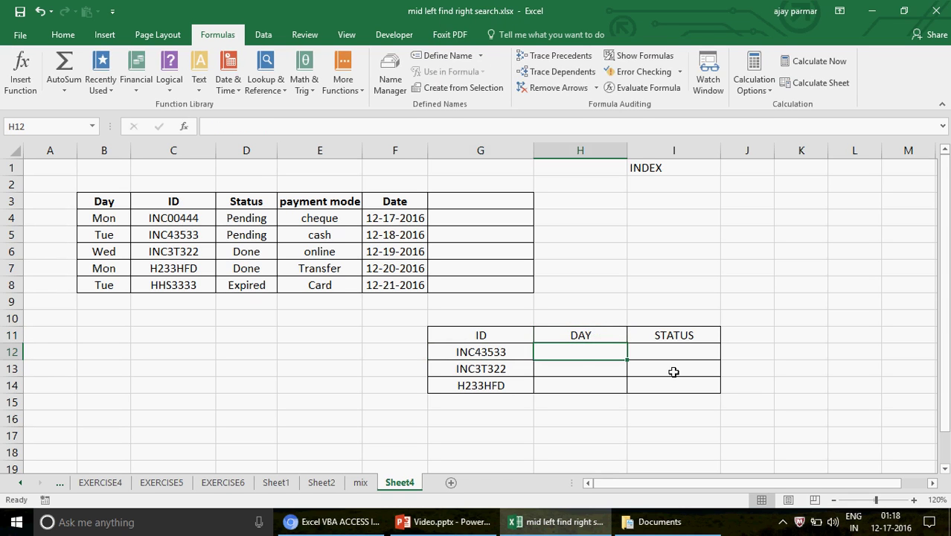
text(=VLO)
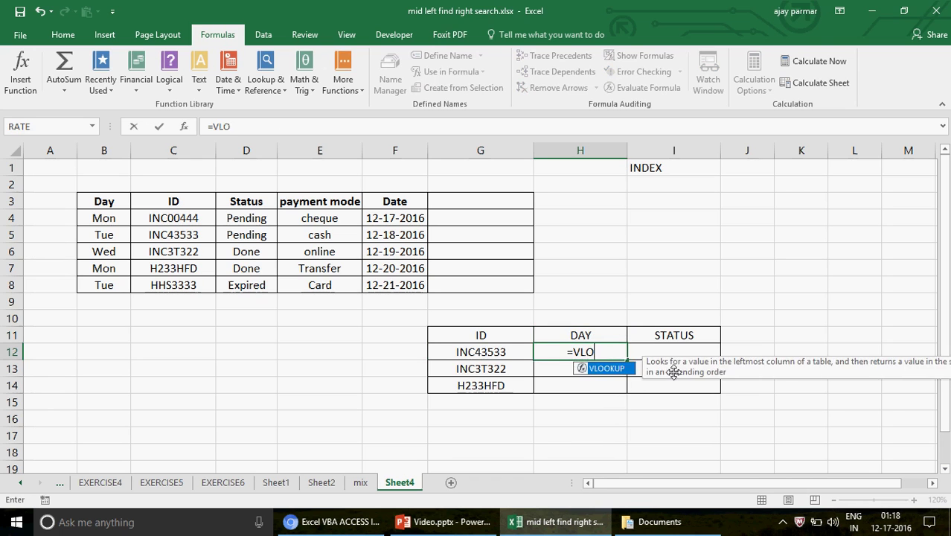
text(OKUP()
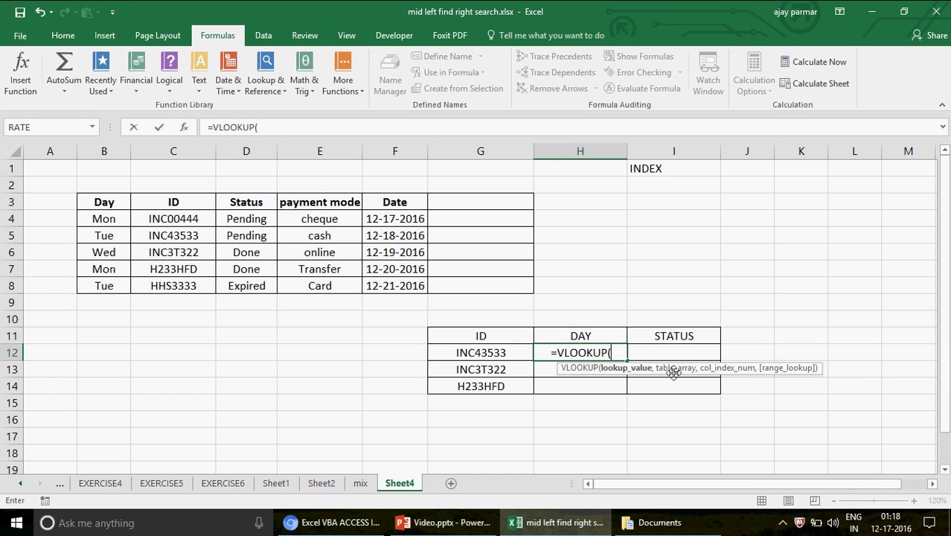
click(472, 353)
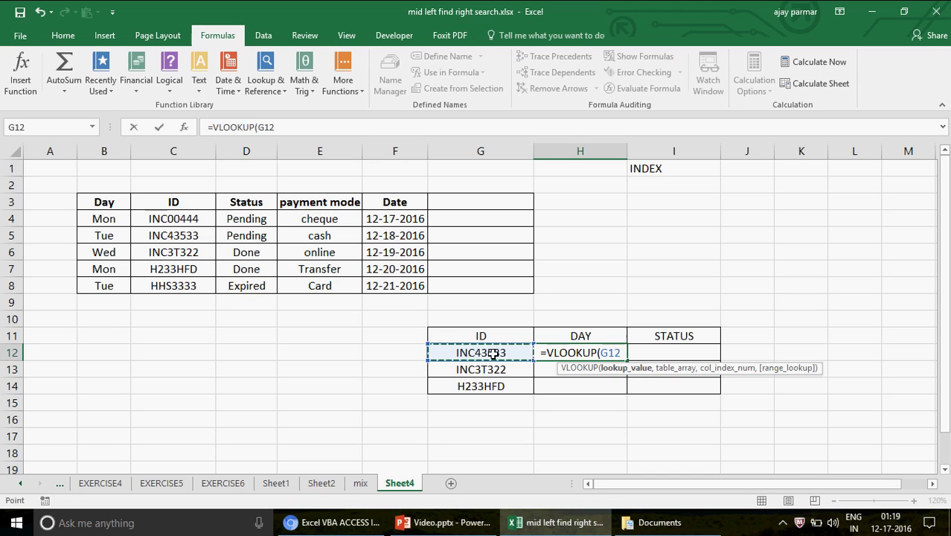
text(,)
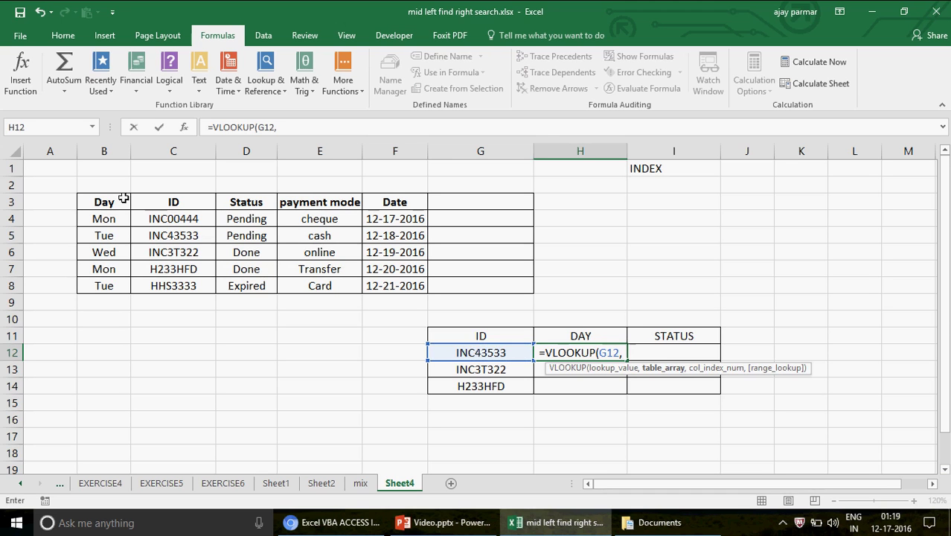
drag(104, 202, 268, 294)
key(BackSpace)
key(BackSpace)
key(BackSpace)
key(BackSpace)
key(BackSpace)
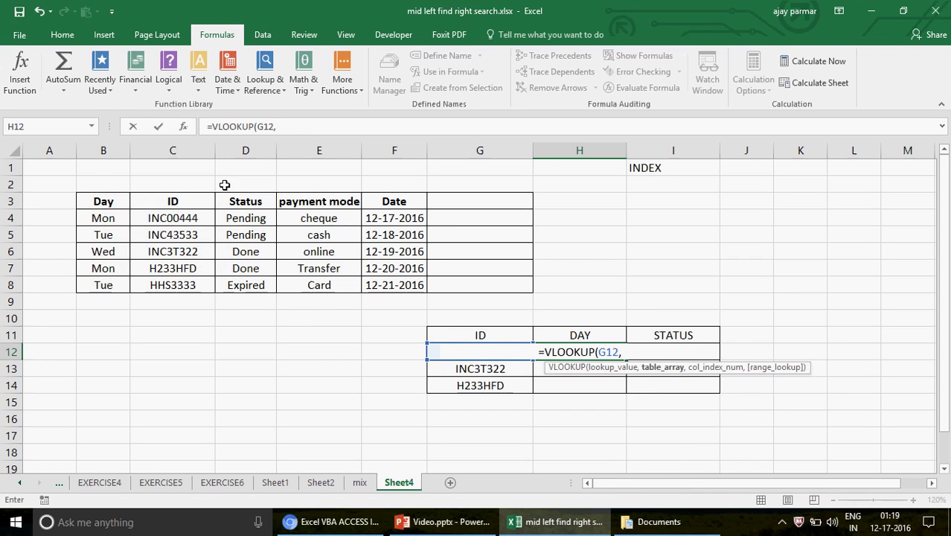
drag(187, 201, 192, 284)
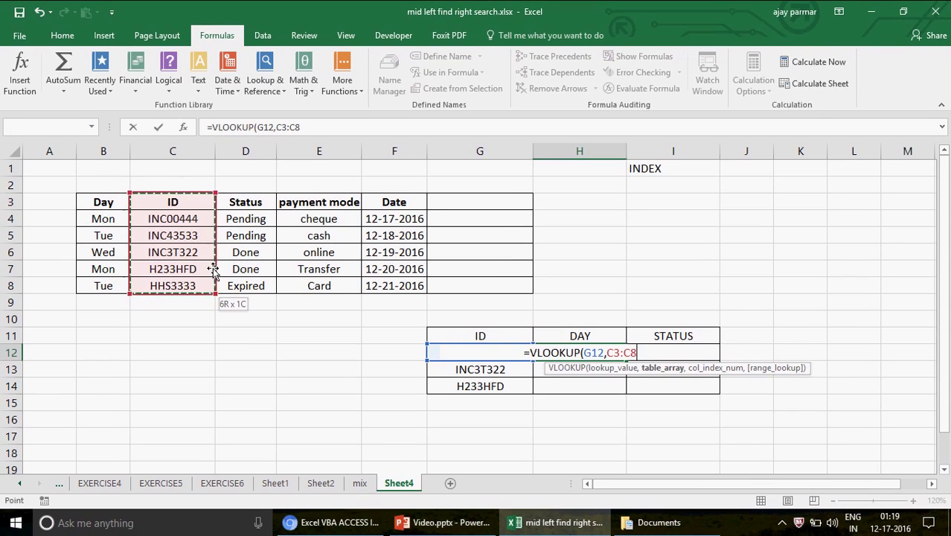
key(shift+Left)
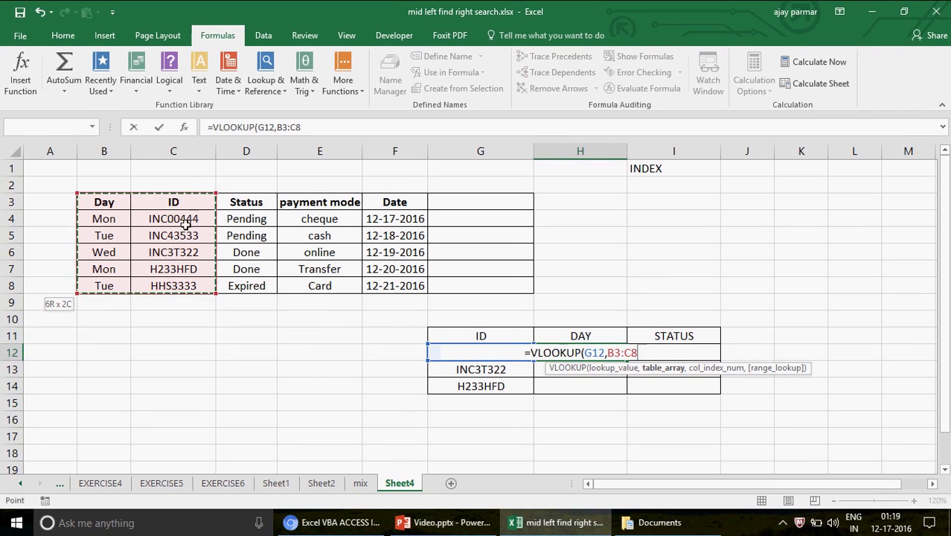
click(195, 202)
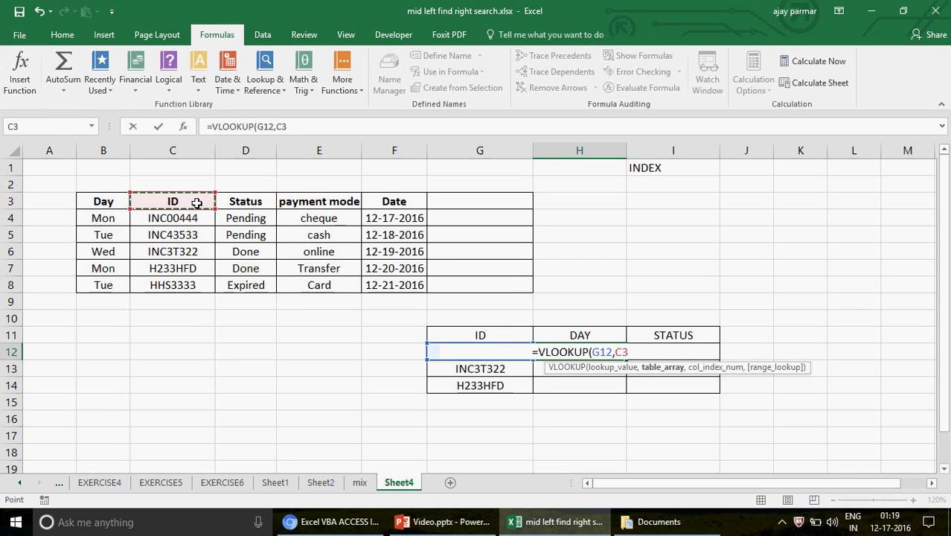
key(Escape)
key(Left)
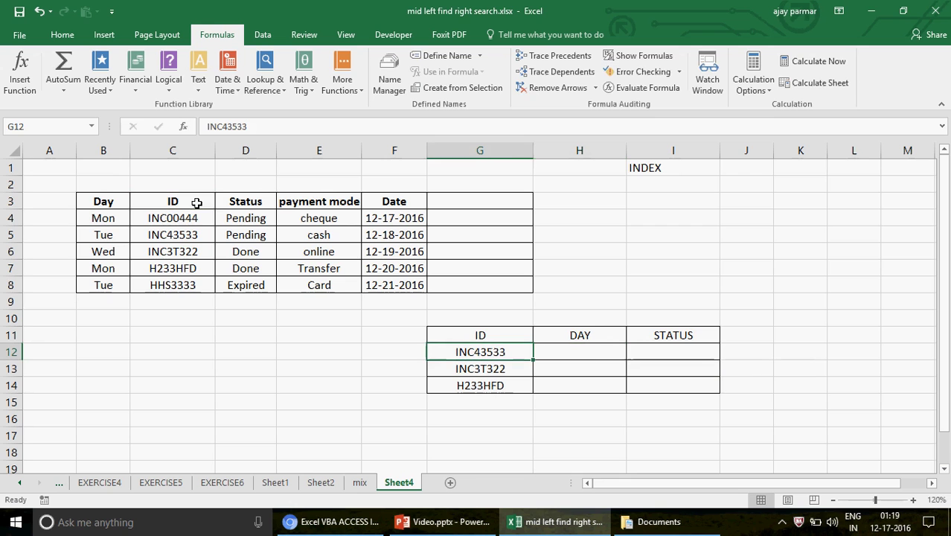
- Copy the Day column B3:B8 into the empty column G3:G8 after the Date column
click(104, 201)
key(ctrl+Down)
click(103, 201)
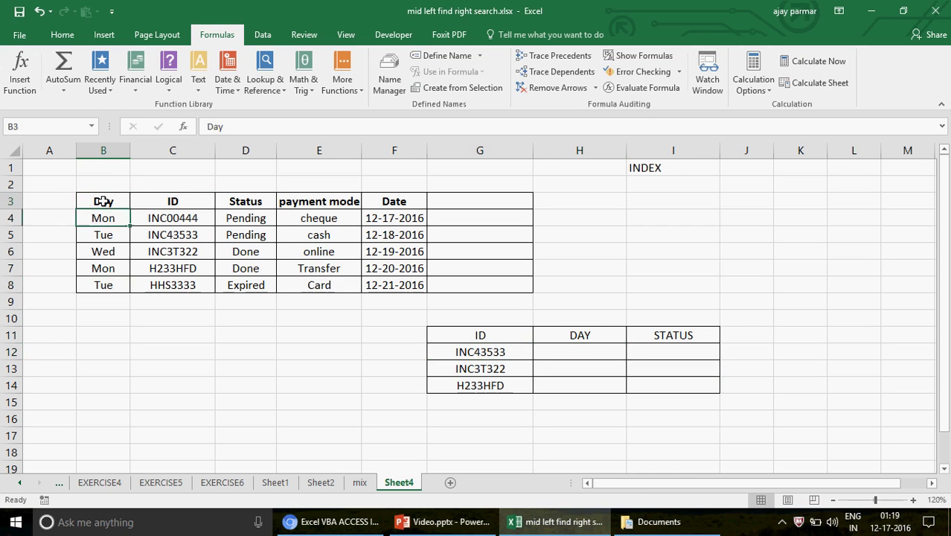
key(ctrl+shift+Down)
key(ctrl+c)
key(Right)
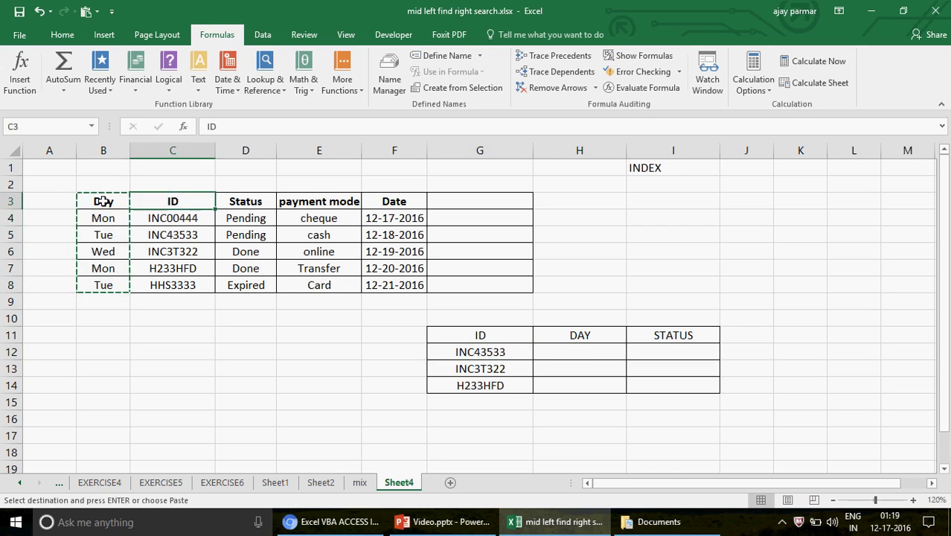
key(Right)
key(Right)
key(Right)
key(Right)
key(ctrl+v)
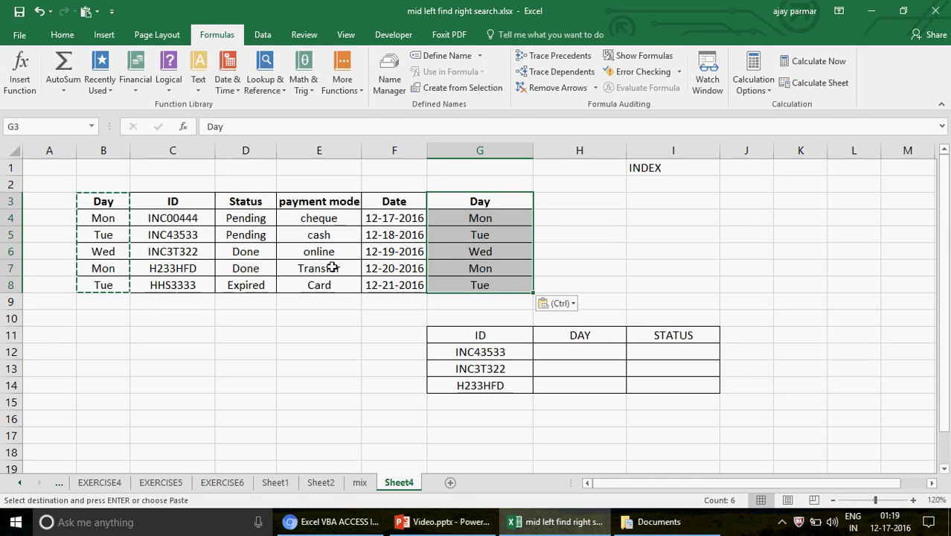
- Enter =VLOOKUP(G12,C3:G8,5.0) in cell H12 to return the day for the first ID
click(592, 351)
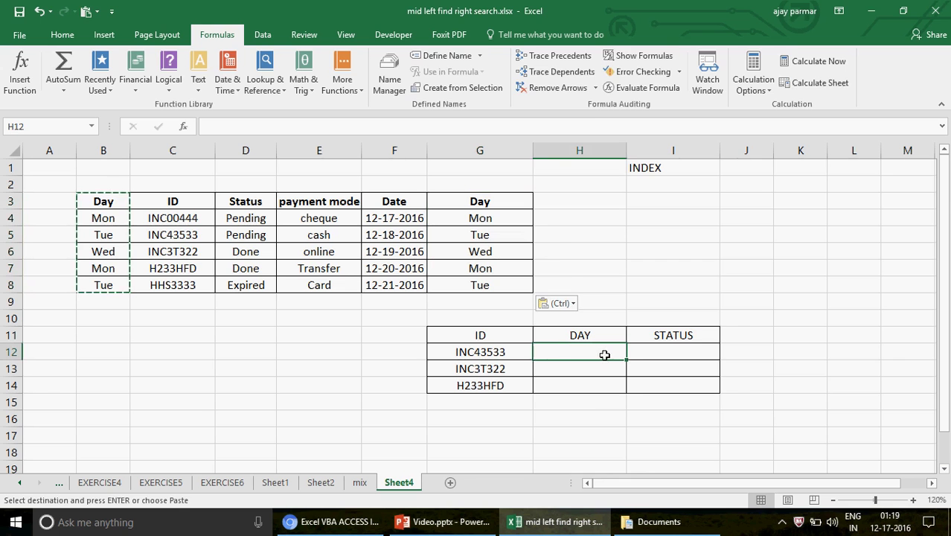
text(=VLOOKUP)
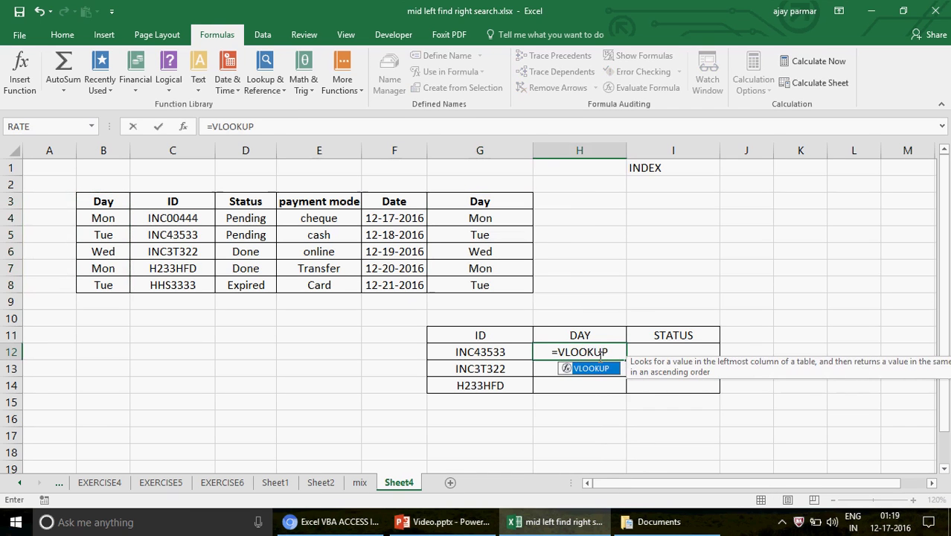
text(()
click(491, 354)
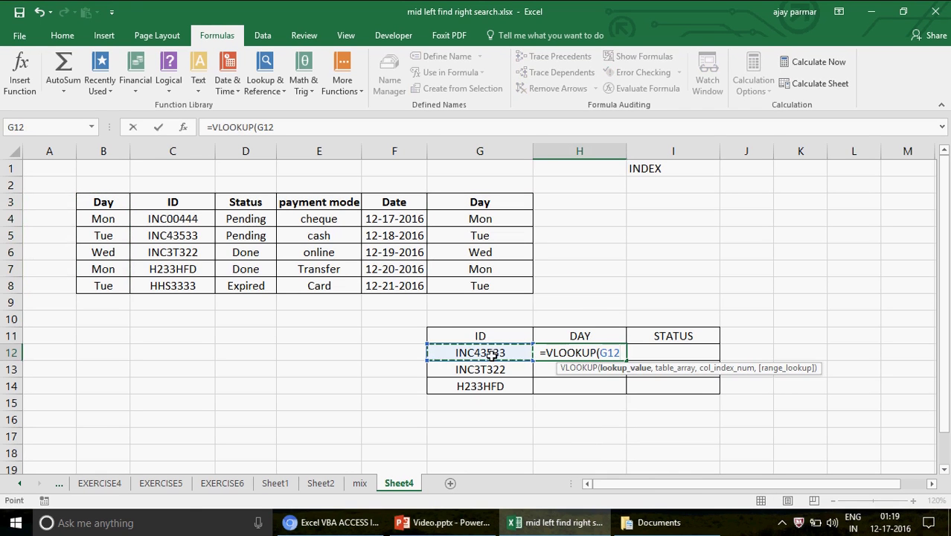
text(,)
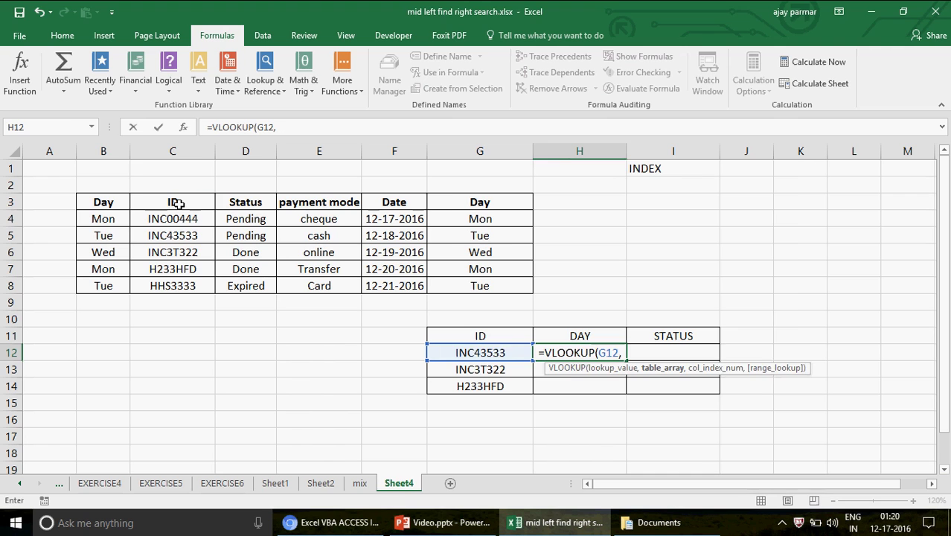
drag(177, 204, 204, 283)
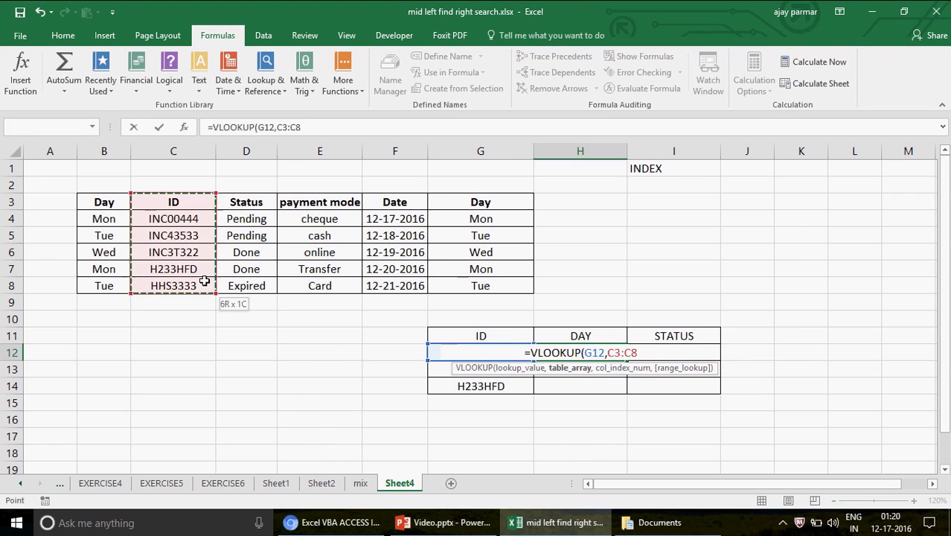
key(shift+Right)
key(shift+Right)
key(shift+Right)
key(shift+Right)
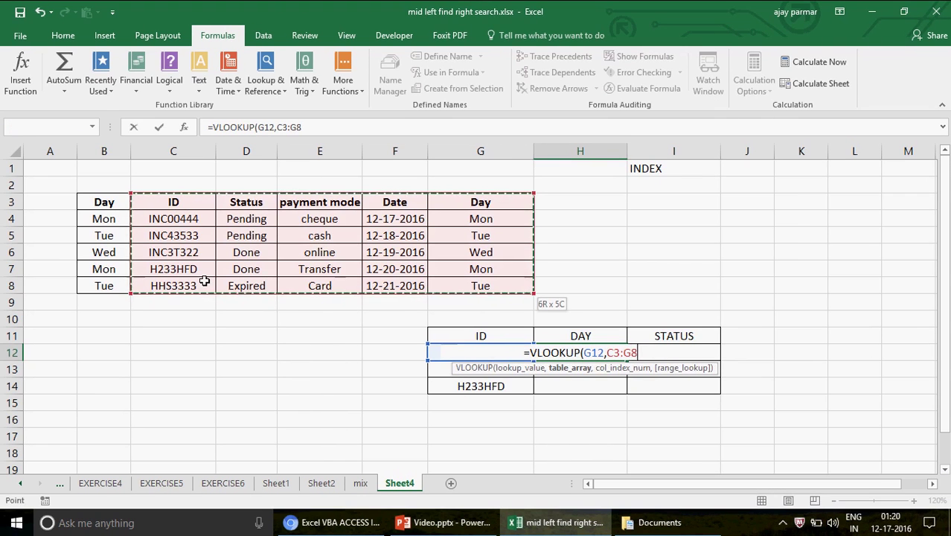
text(,)
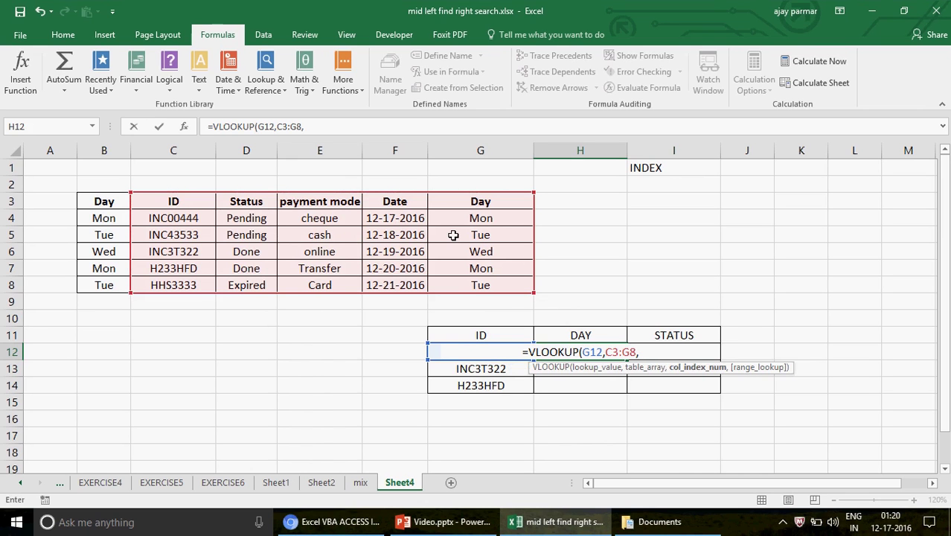
text(5.0)
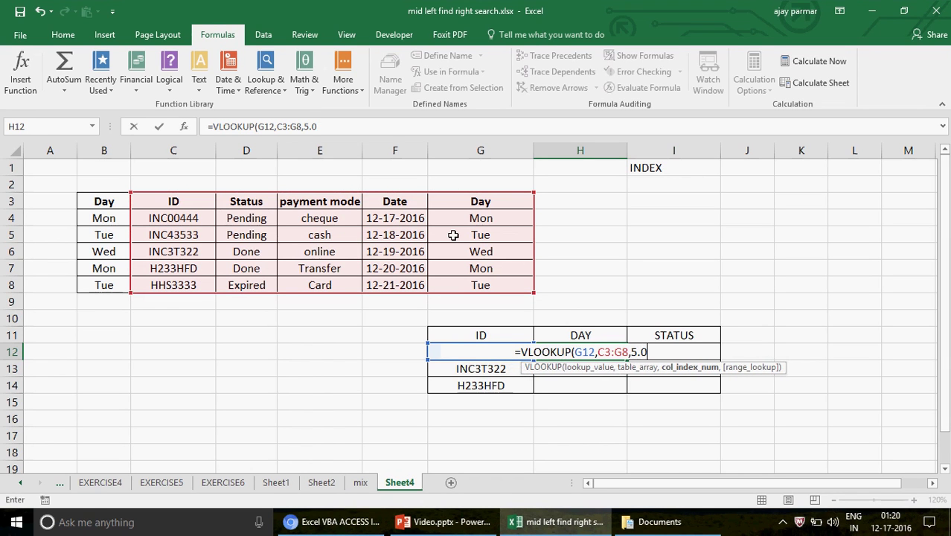
text())
key(Return)
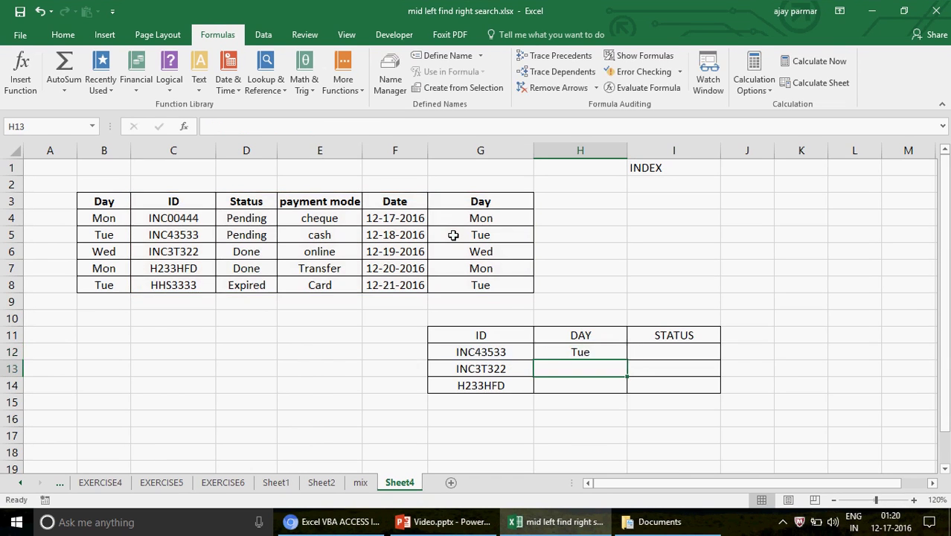
- Highlight the original Day column B3:B8 and select the copied Day header in G3 to compare their positions
click(237, 204)
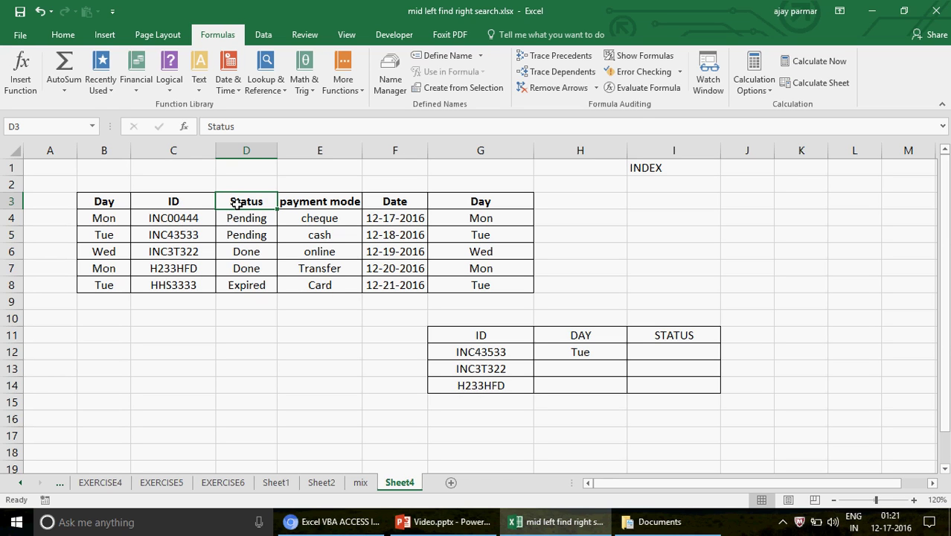
click(112, 199)
key(shift+Down)
key(shift+Down)
key(shift+Down)
key(shift+Down)
key(shift+Down)
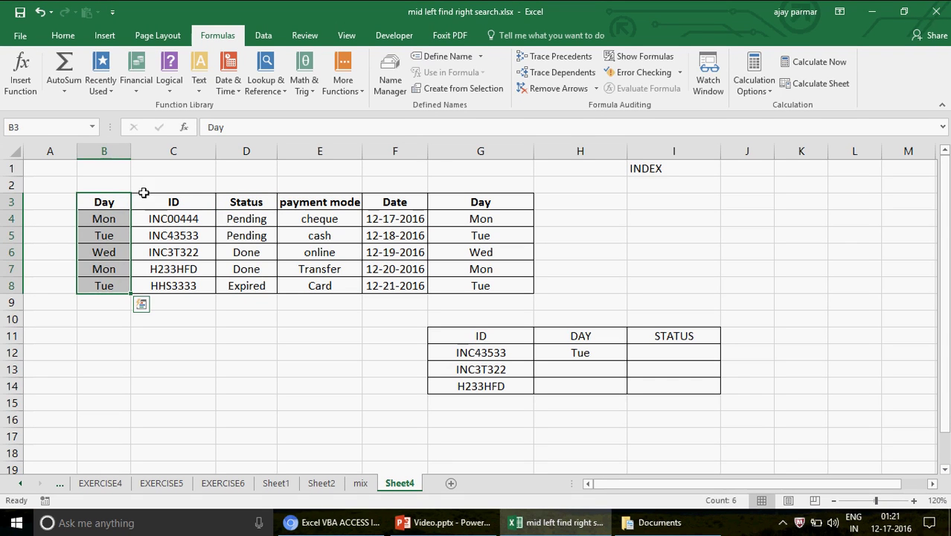
click(483, 204)
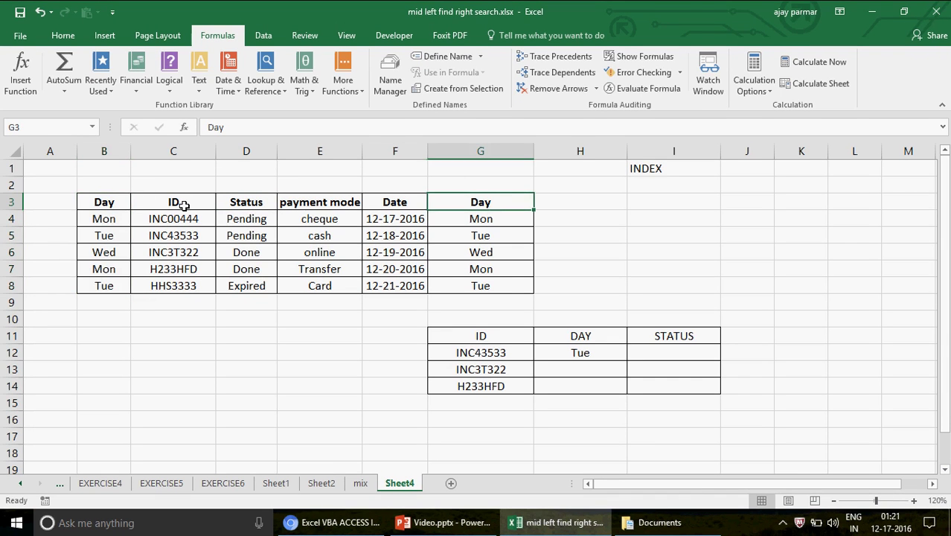
- Highlight the table from the ID column through the copied Day column, range C3:G8
drag(177, 202, 196, 286)
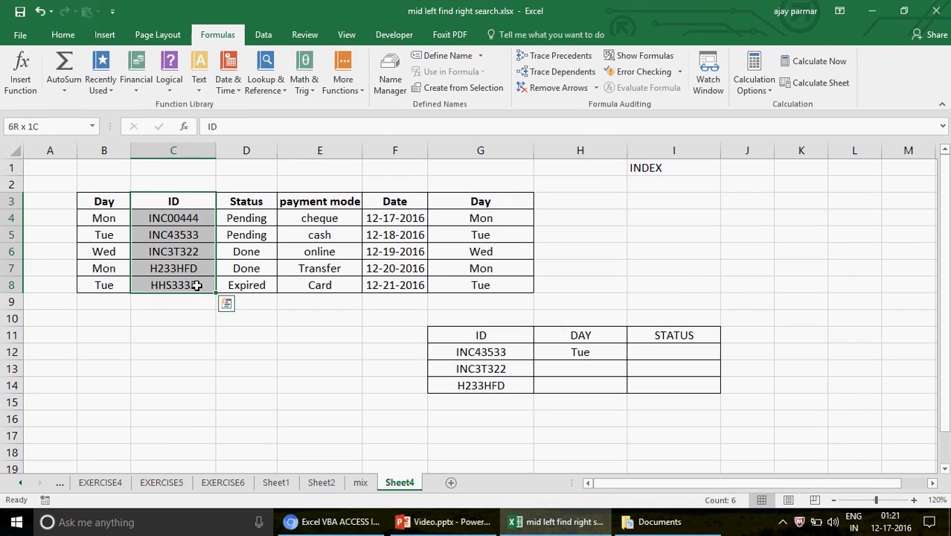
key(shift+Right)
key(shift+Right)
key(shift+Right)
key(shift+Right)
key(shift+Right)
key(shift+Left)
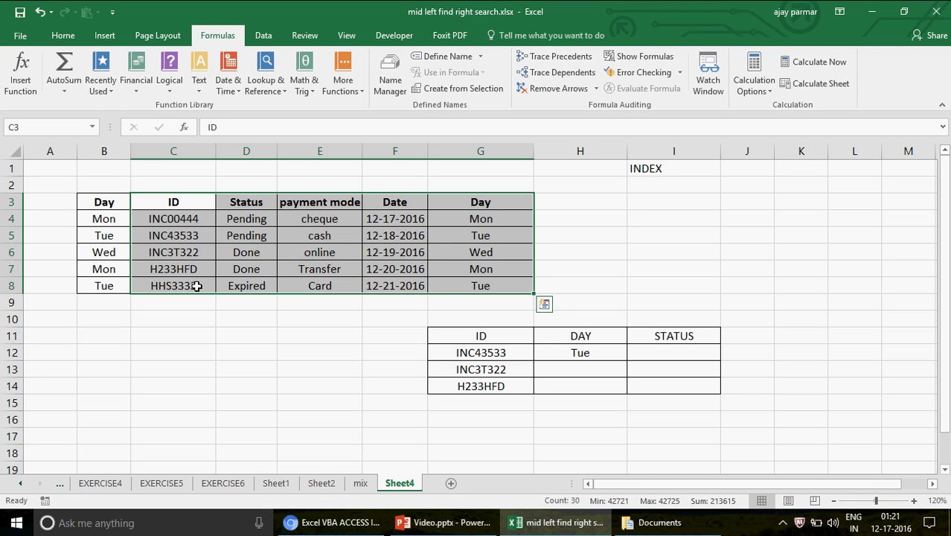
- Step through the header row from the ID column to compare the positions of the original and copied Day columns
click(192, 203)
key(Right)
key(Right)
key(Right)
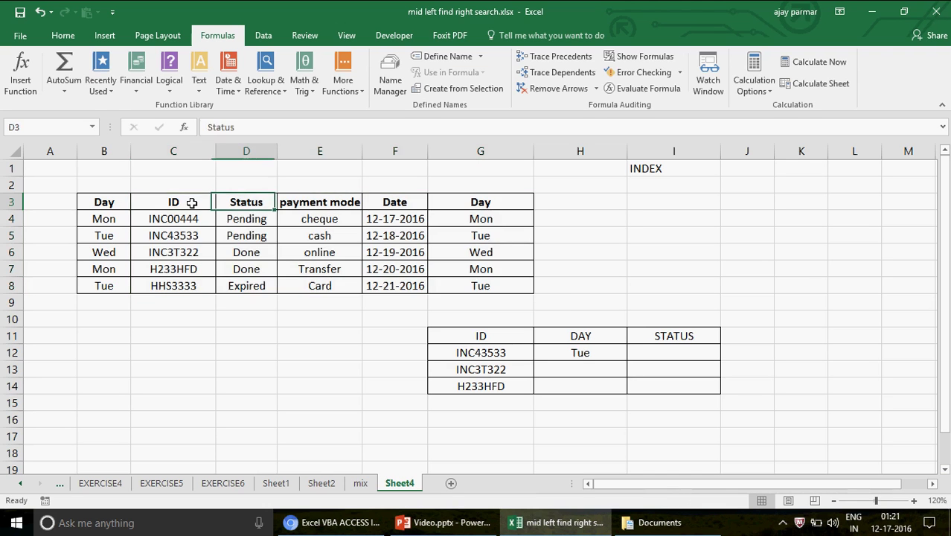
key(Left)
key(Left)
key(Left)
key(Right)
key(Right)
key(Left)
key(Right)
key(Right)
key(Left)
key(Left)
key(Left)
key(Right)
key(Right)
key(Right)
key(Right)
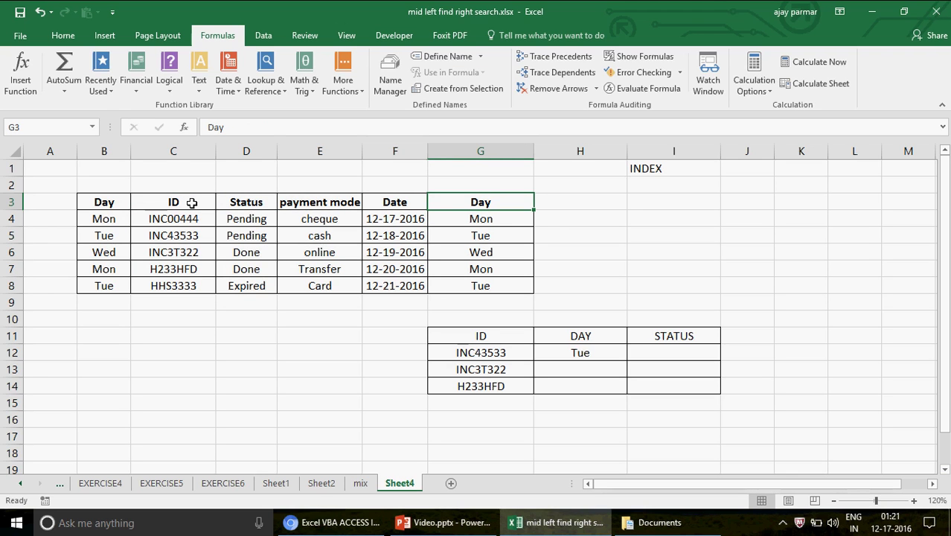
- Examine the original Day column B beside the ID column C, highlighting cells in both from row 3 downward
click(105, 213)
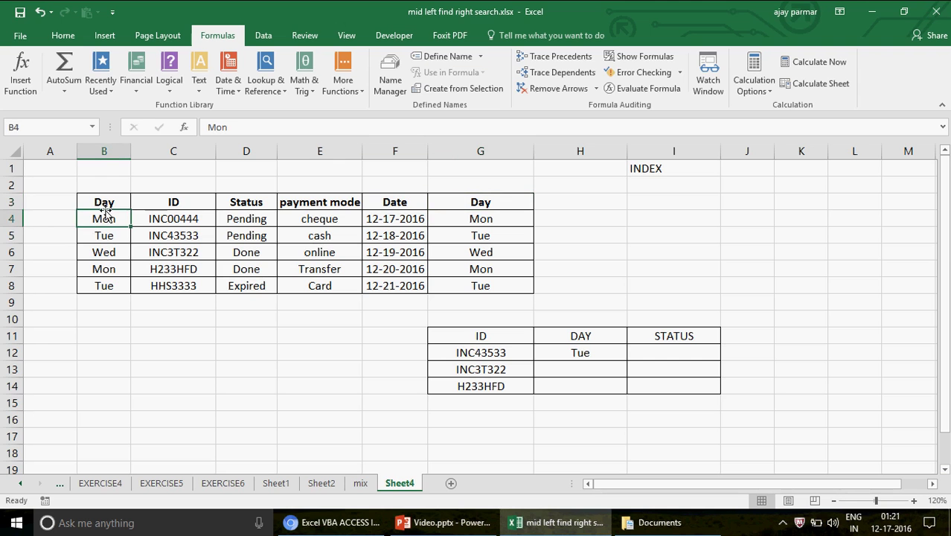
key(Up)
key(Down)
key(shift+Down)
key(Right)
key(Up)
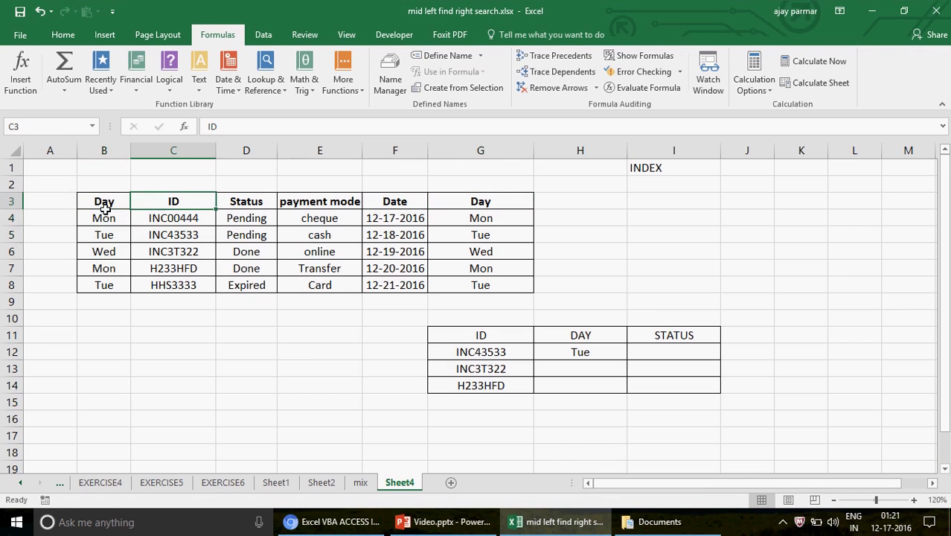
key(shift+Down)
key(shift+Down)
key(shift+Down)
key(shift+Down)
key(Left)
key(shift+Down)
key(shift+Down)
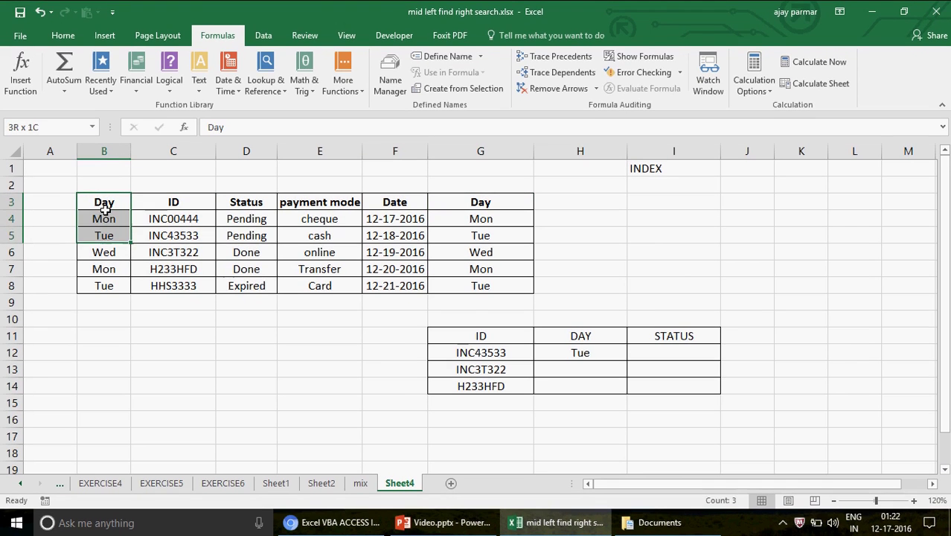
key(shift+Up)
key(Left)
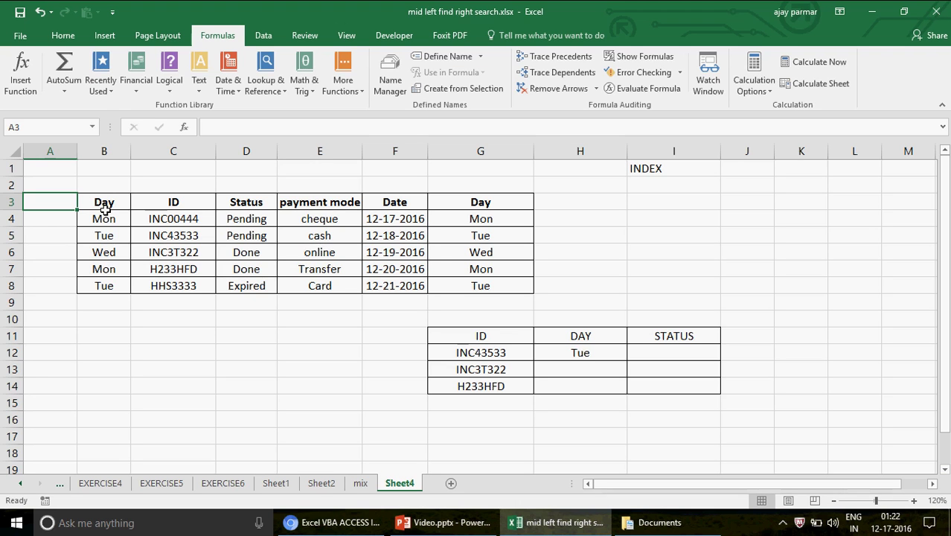
- Review the VLOOKUP formula in H12 together with the lookup ID in G12 and the DAY header in H11
click(585, 356)
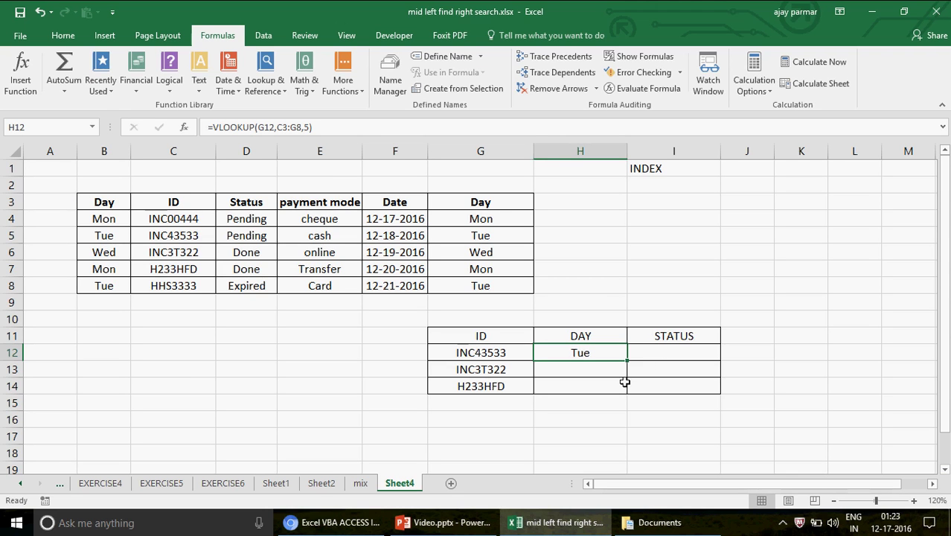
click(586, 333)
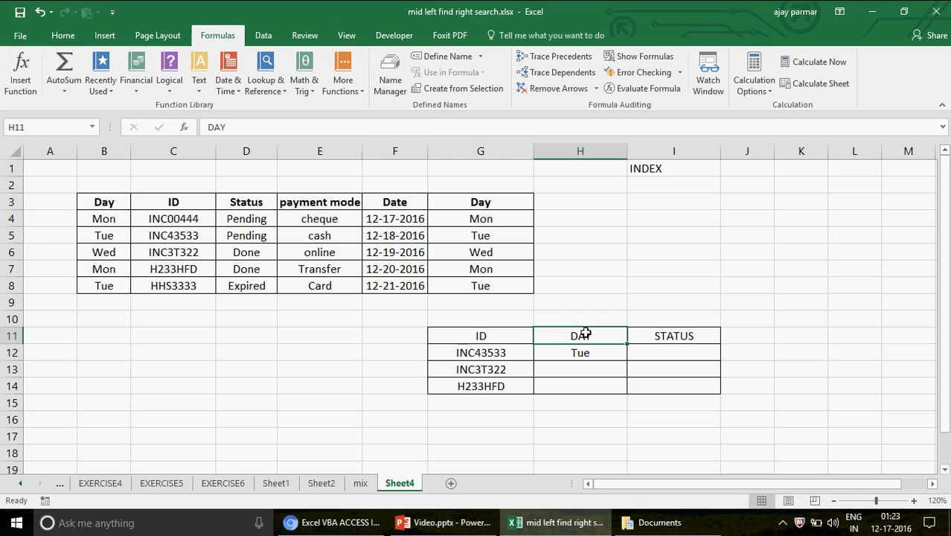
click(495, 349)
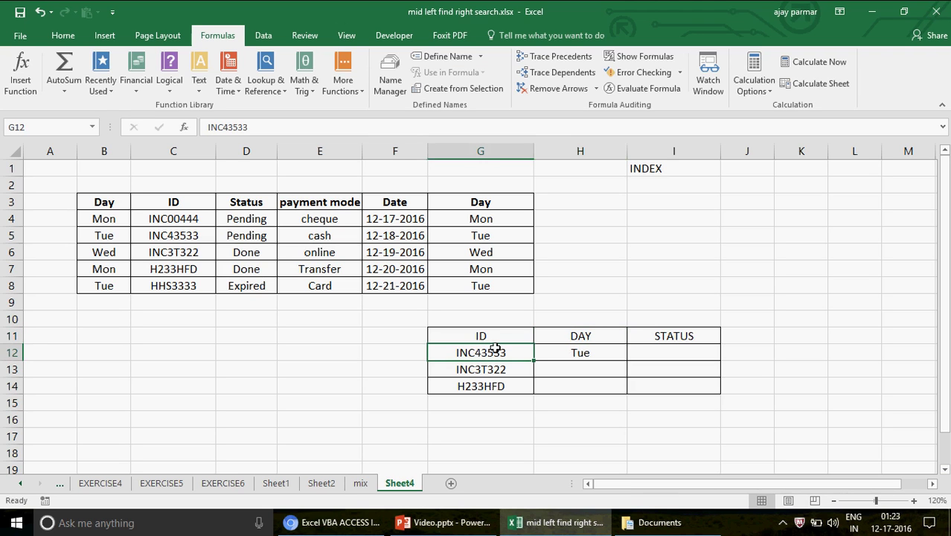
click(594, 335)
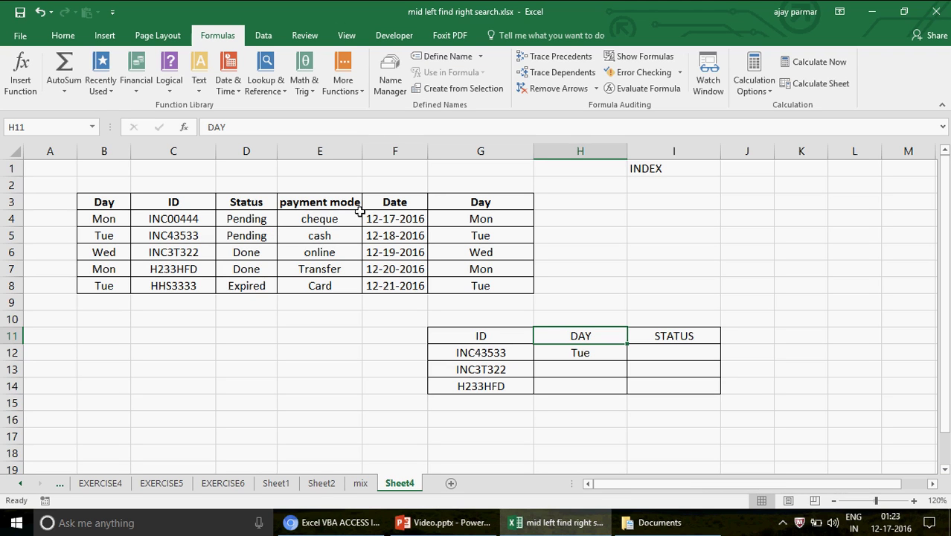
- Clear the contents of the copied Day column G3:G8
click(484, 202)
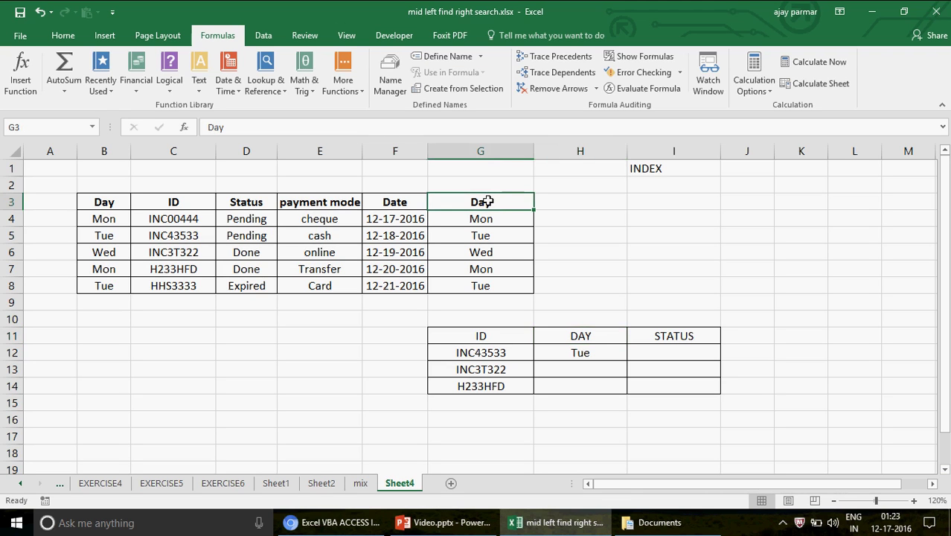
shift+click(492, 287)
key(Delete)
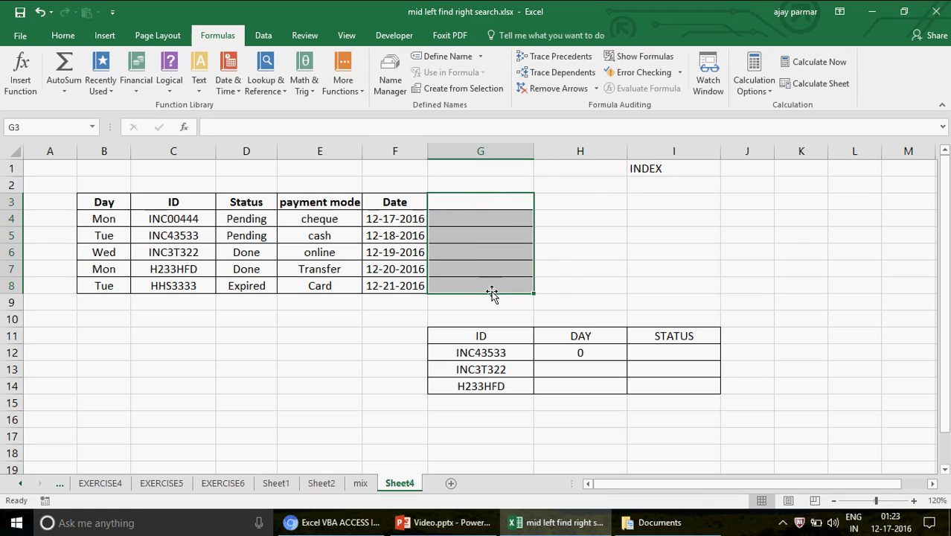
- Start an INDEX formula in cell H12 in place of the VLOOKUP, trying the ID column C3:C8 as its array
click(582, 352)
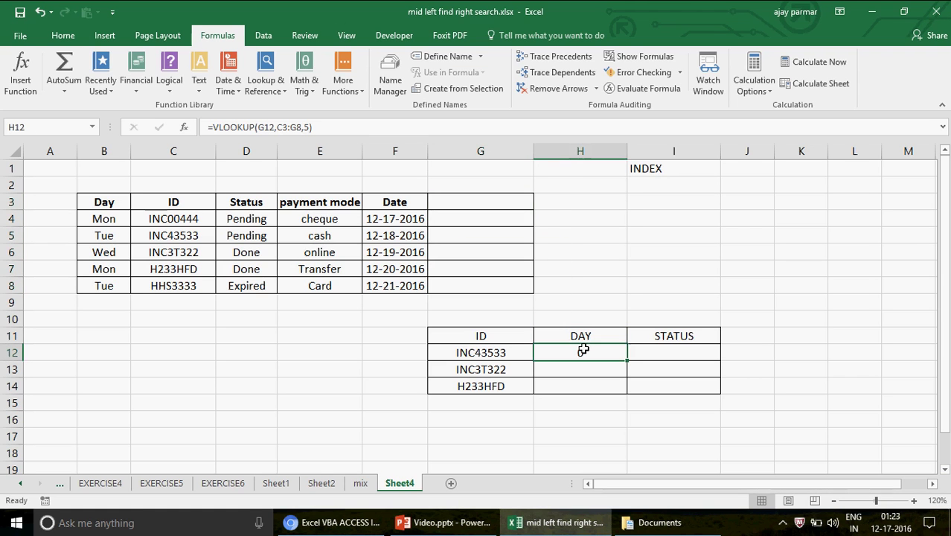
text(=IN)
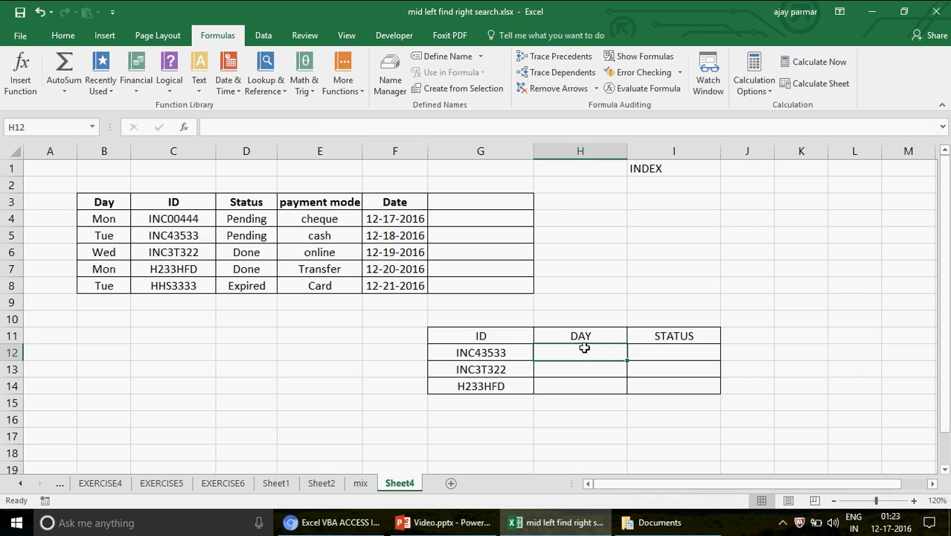
text(DEX()
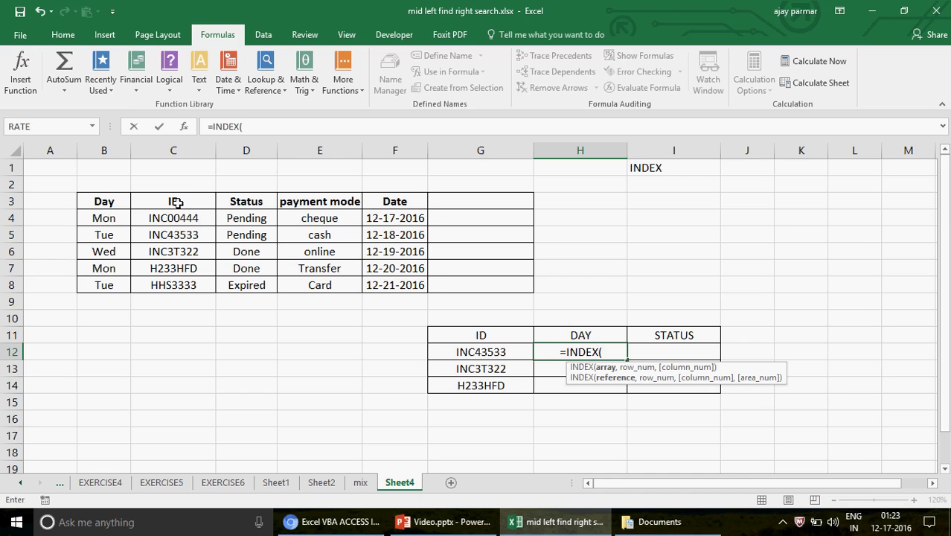
drag(173, 202, 198, 285)
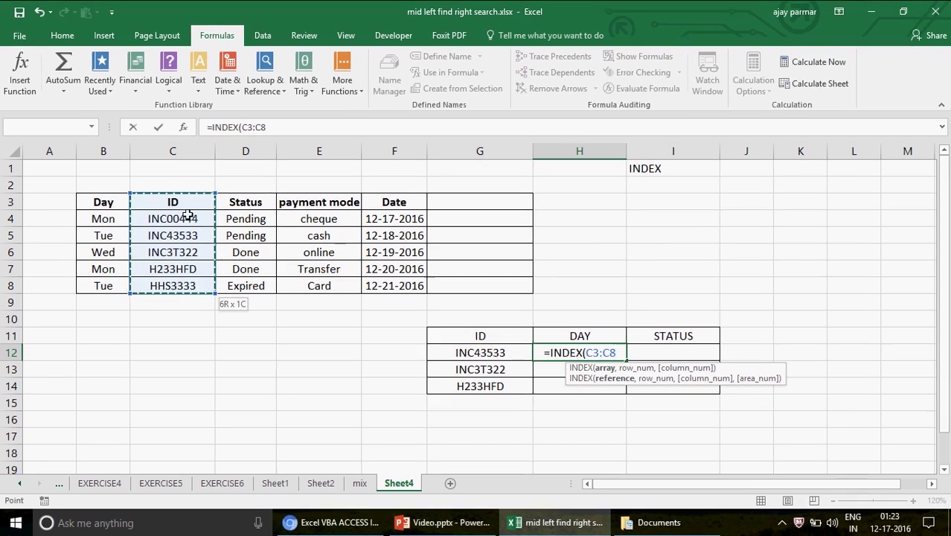
key(shift+Right)
key(shift+Right)
- Set the INDEX array to the table range B3:F8, also trying the narrower ranges B3:C8 and B3:D8
click(103, 203)
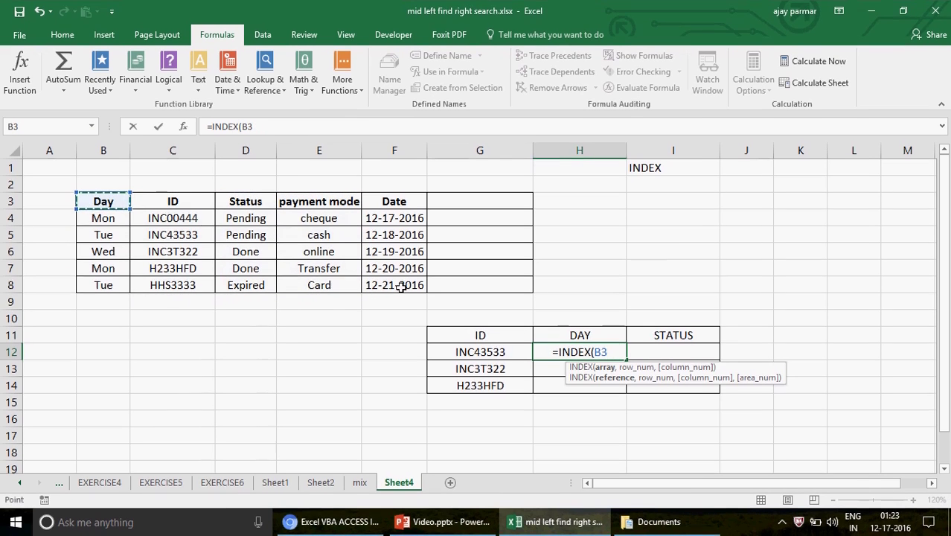
shift+click(401, 288)
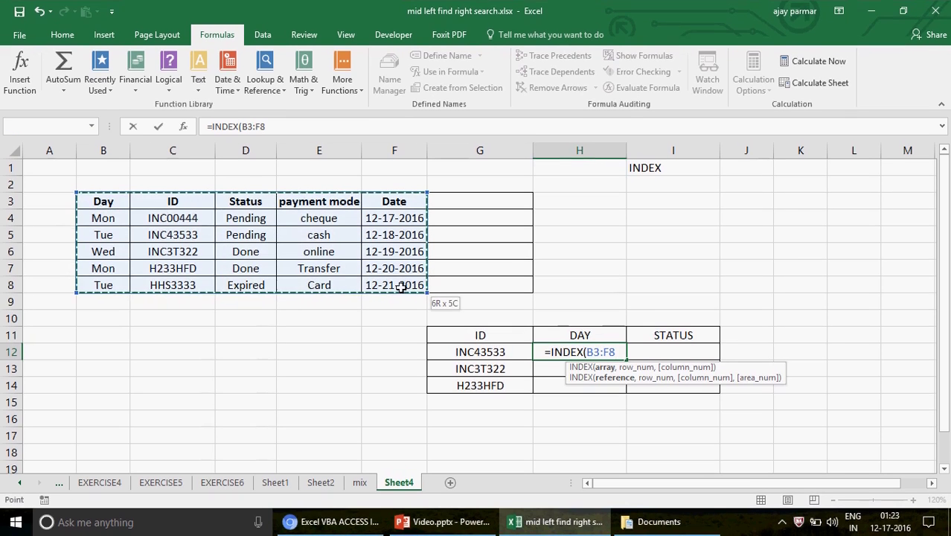
shift+click(204, 285)
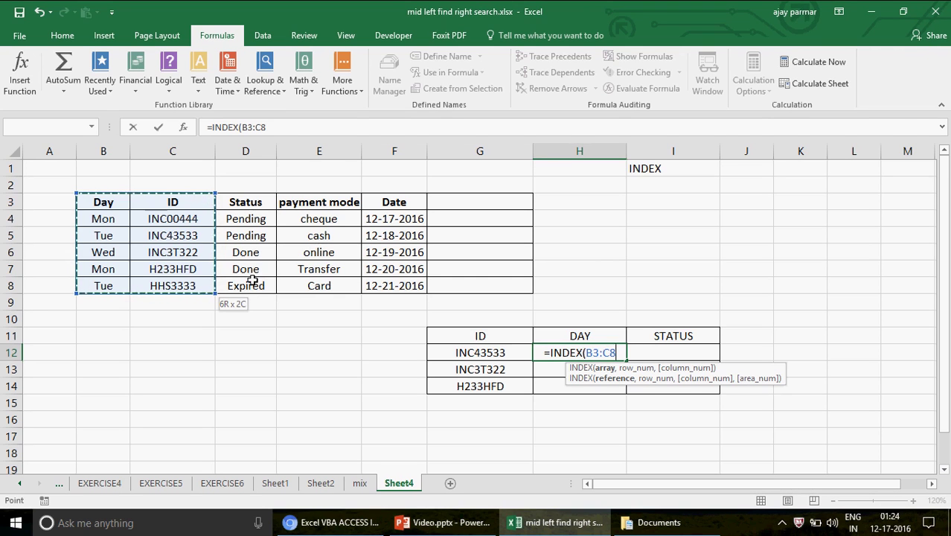
drag(255, 288, 255, 288)
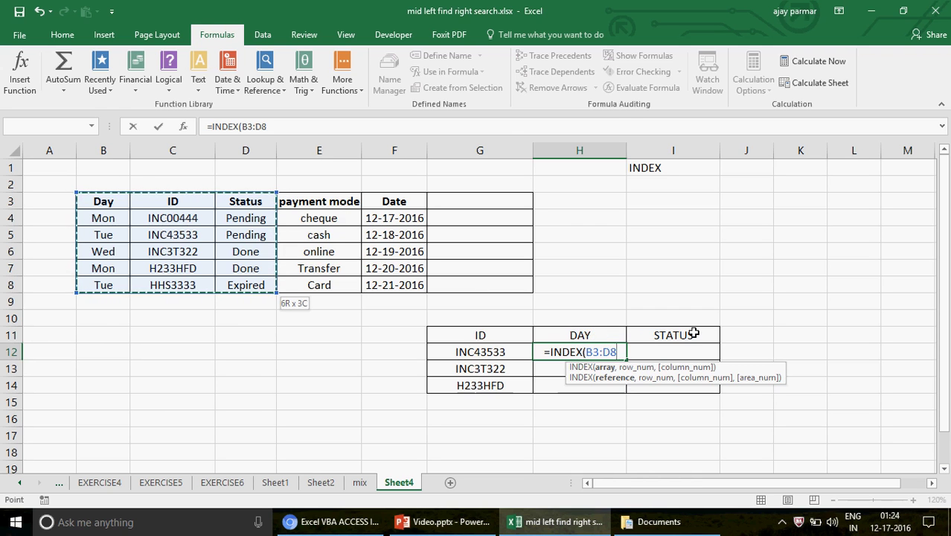
shift+click(415, 283)
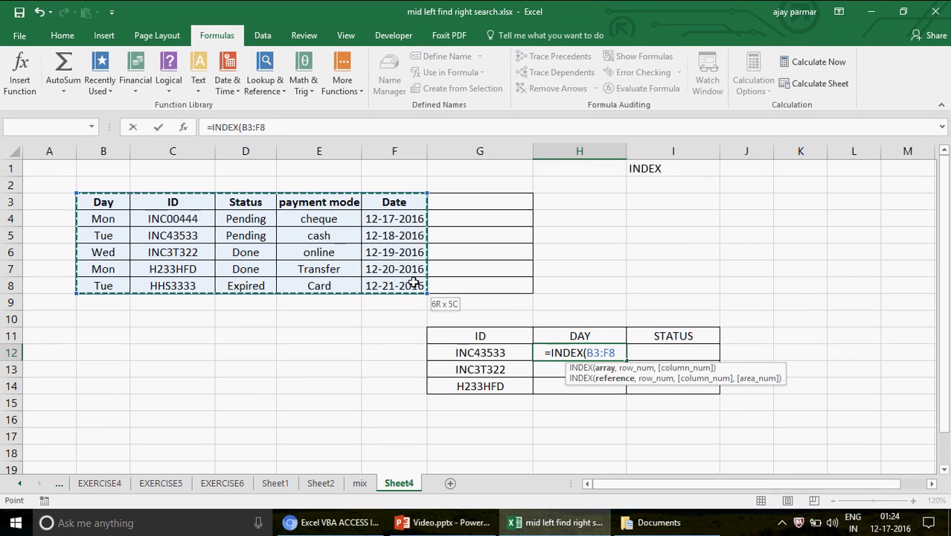
- Extend the array to include empty column A and enter =INDEX(A3:F8,3,2) in cell H12
click(49, 197)
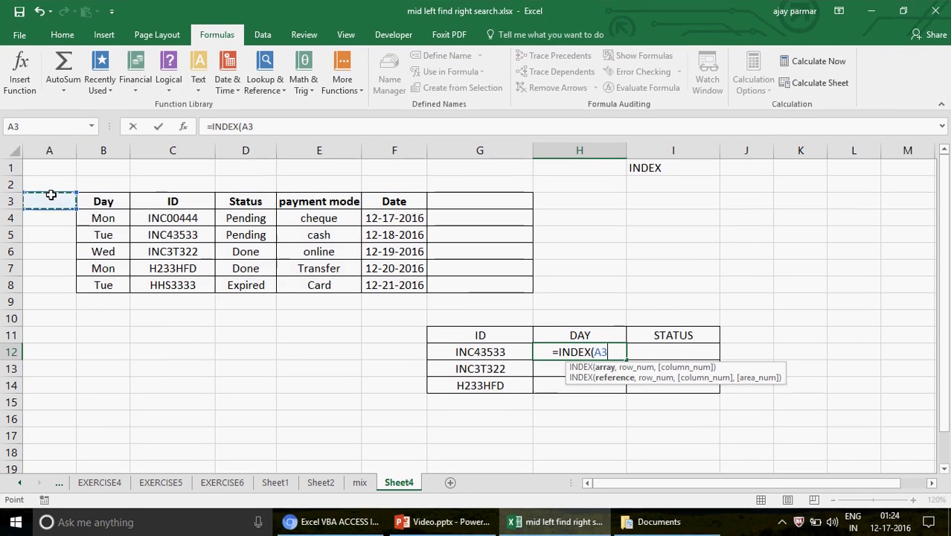
shift+click(355, 285)
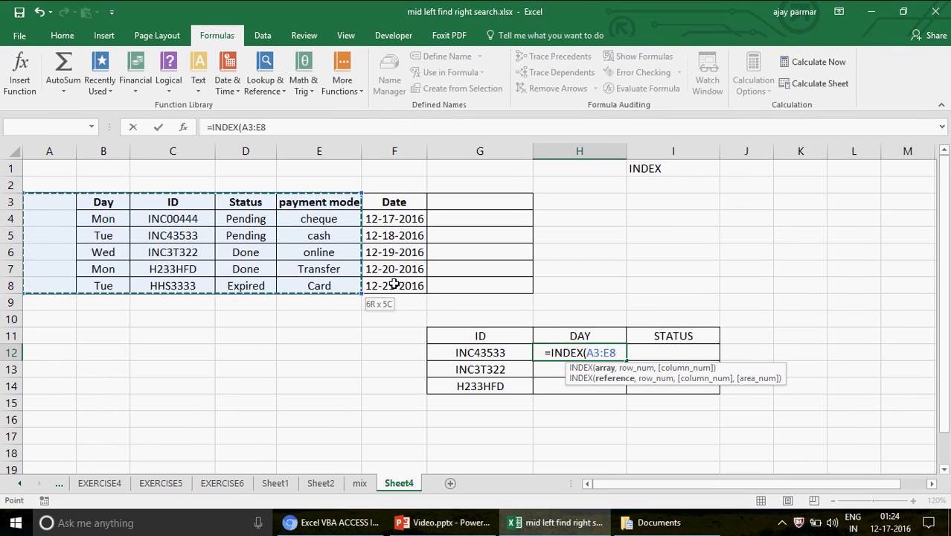
shift+click(395, 284)
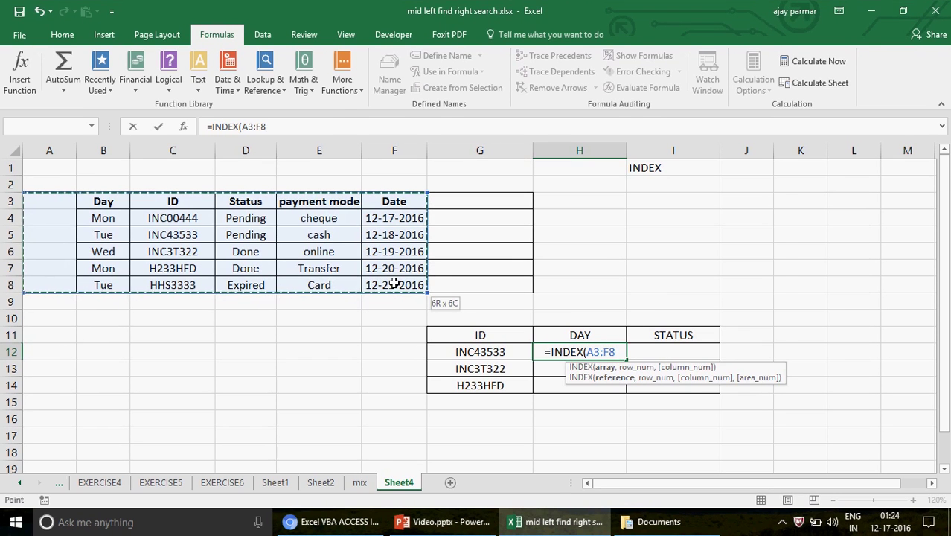
text(,)
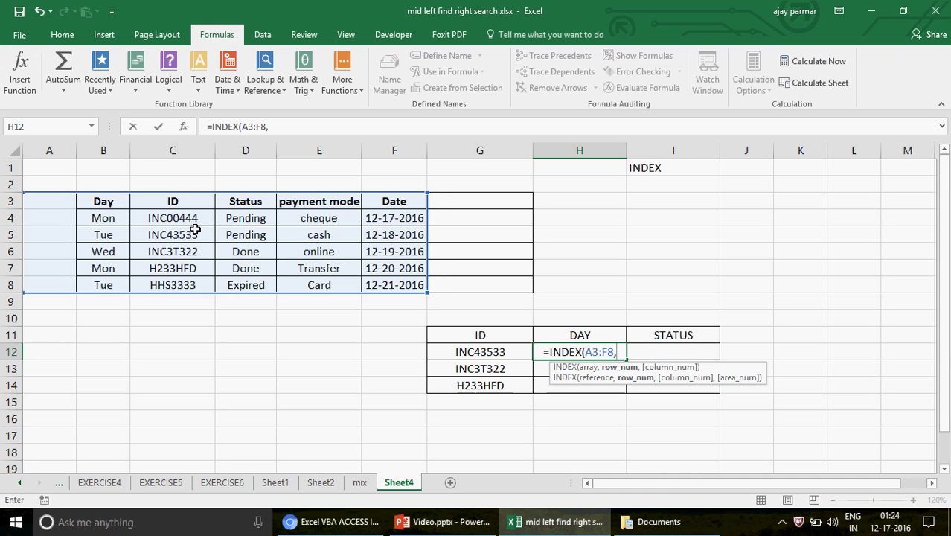
text(3)
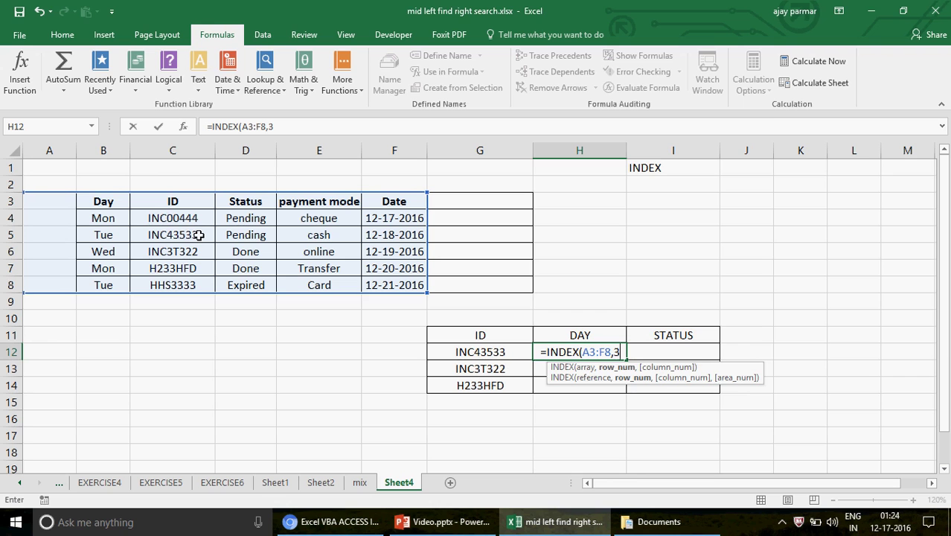
text(,)
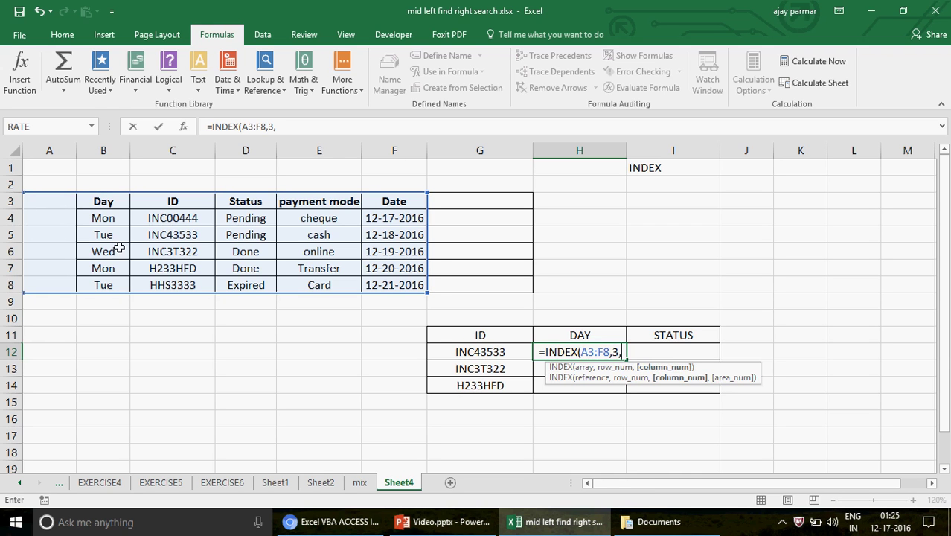
text(2)
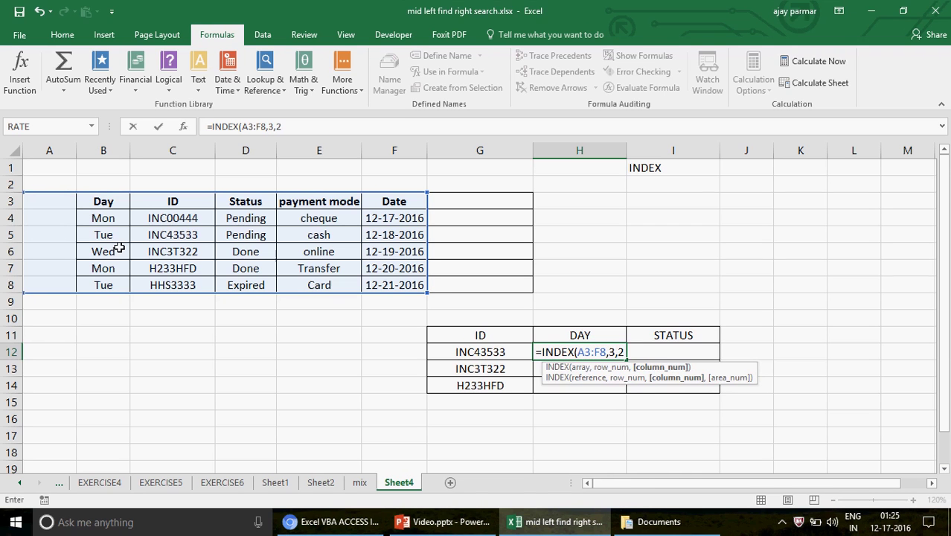
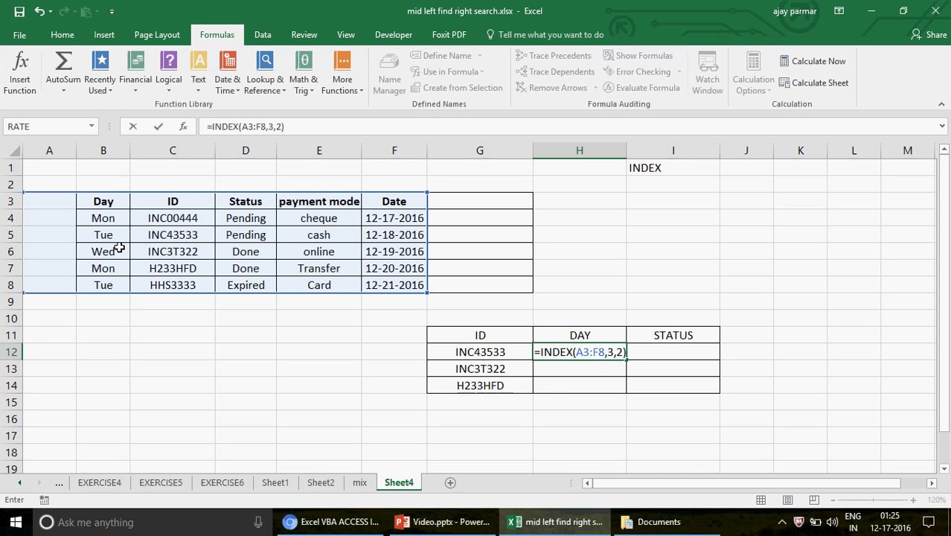
key(Return)
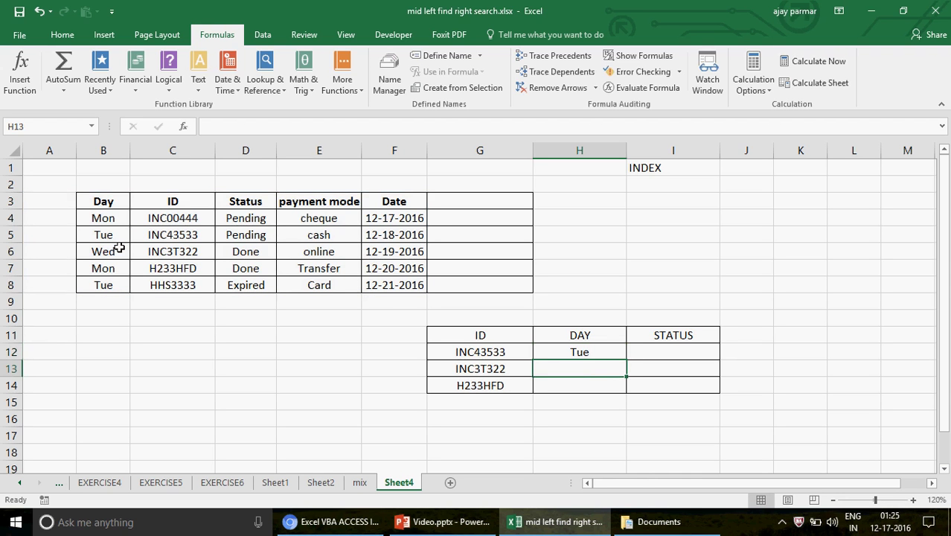
- Inspect the range and arguments referenced by the INDEX formula in H12
key(Up)
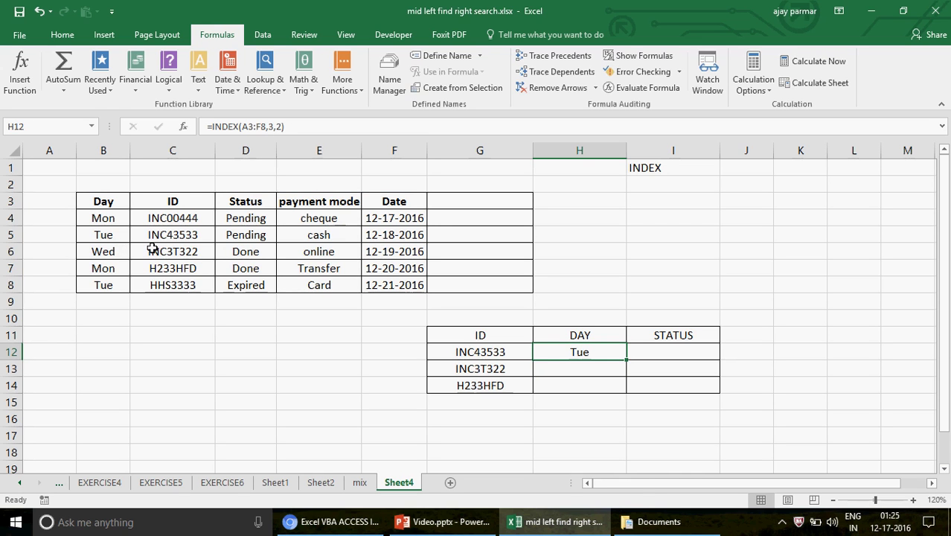
key(F2)
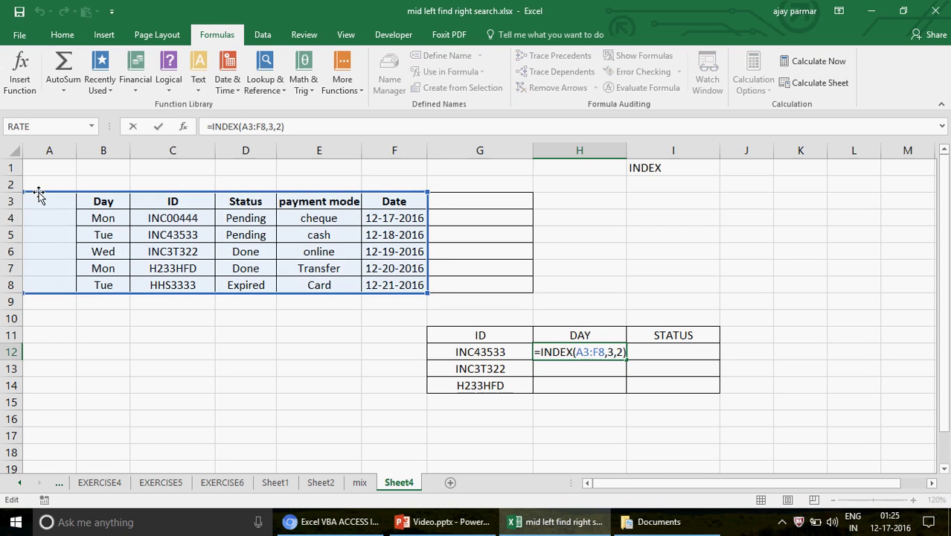
key(ctrl+Return)
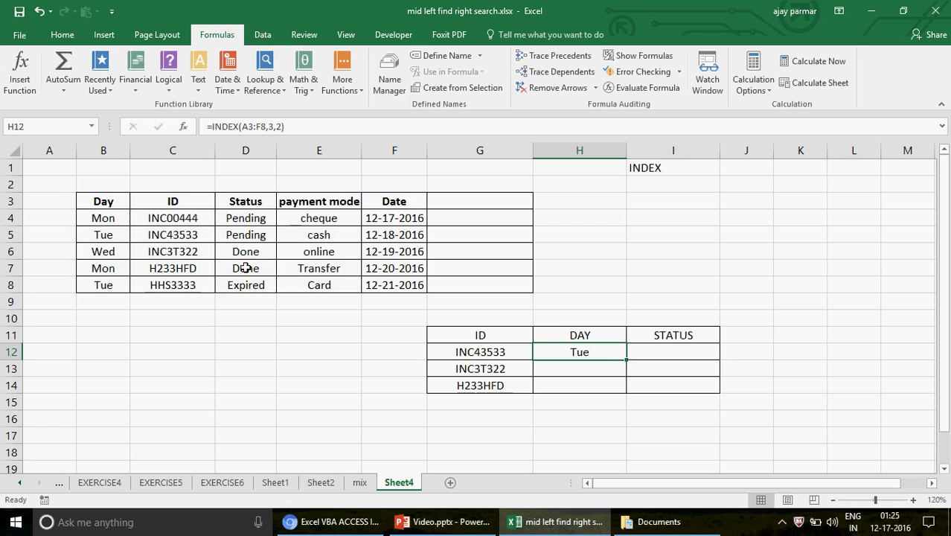
- Replace the formula in H12 with =INDEX(B3:B8,3,1), using only the Day column as the array
key(Delete)
text(=INDEX)
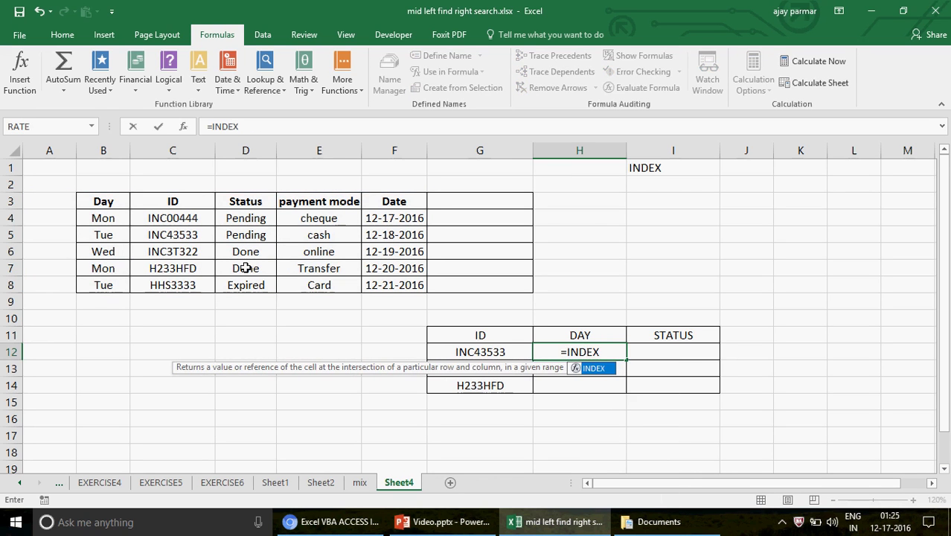
text(()
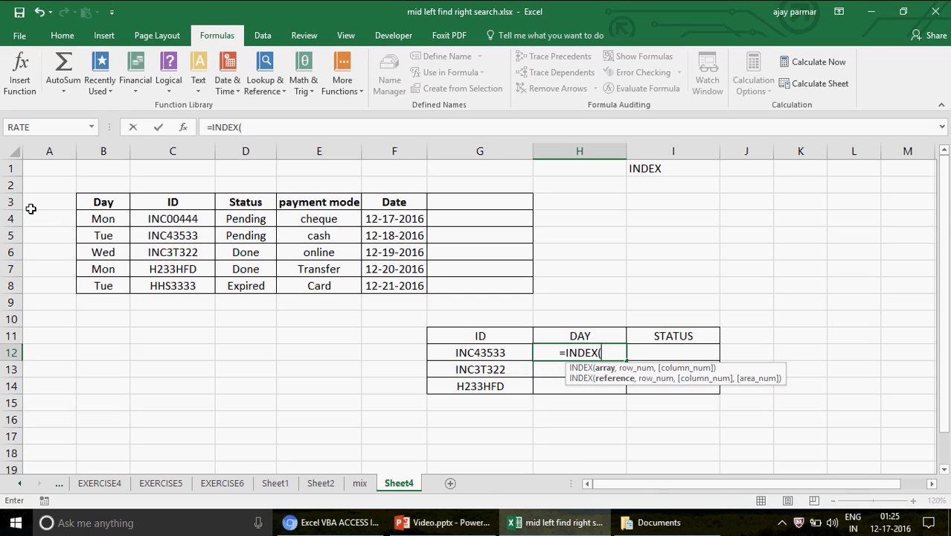
click(108, 203)
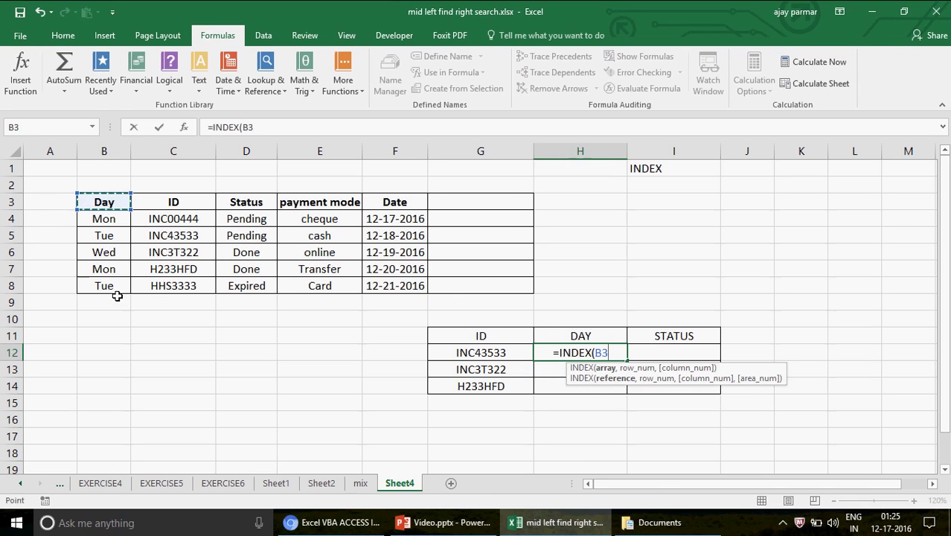
mouse_move(113, 289)
mouse_down()
mouse_move(125, 297)
mouse_move(121, 286)
mouse_up()
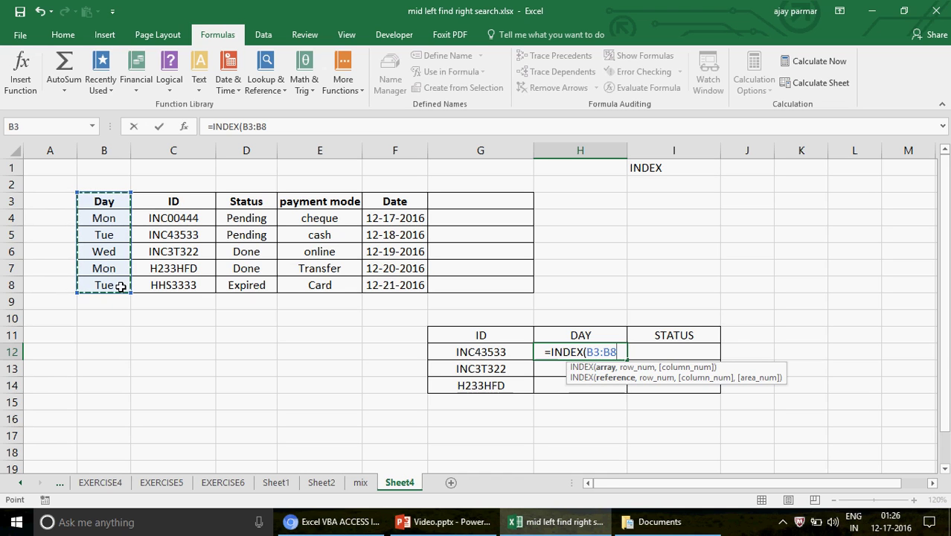
text(,)
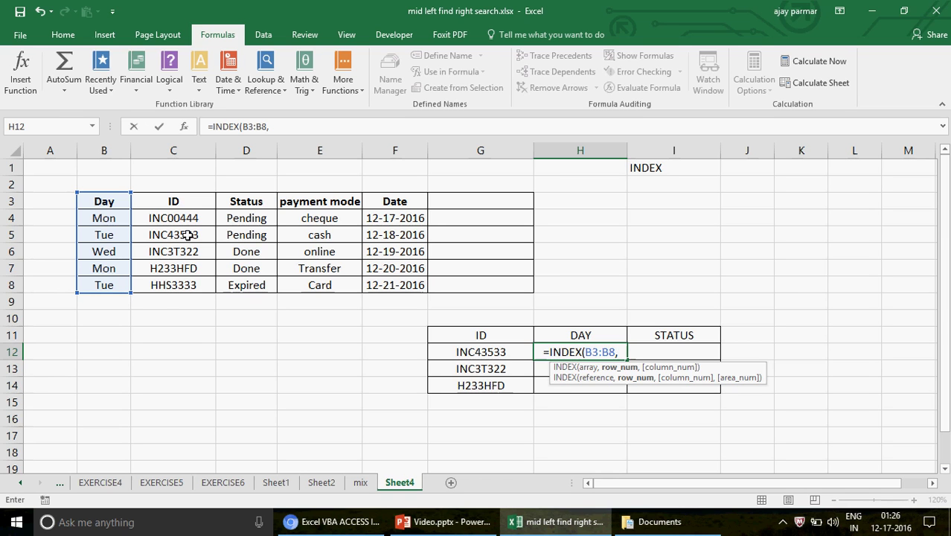
text(3)
text(,1)
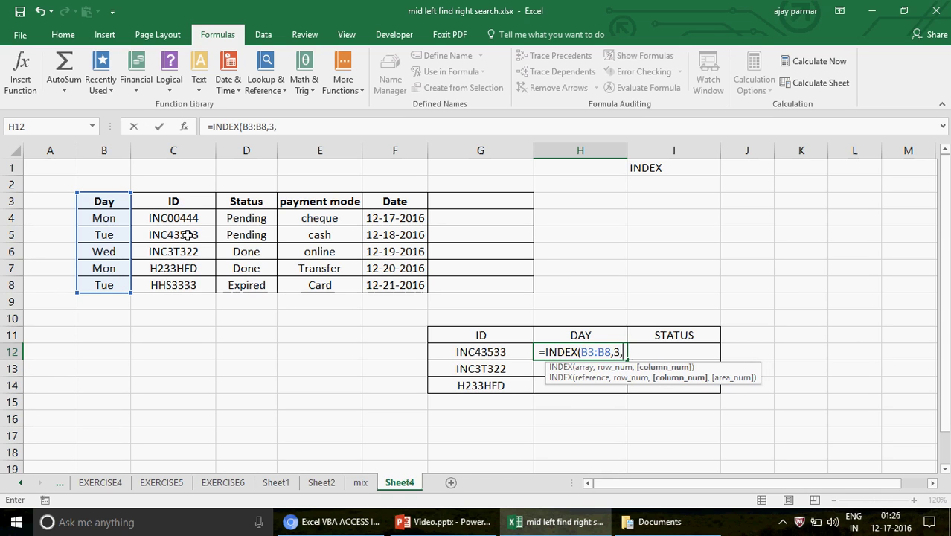
key(Return)
key(Up)
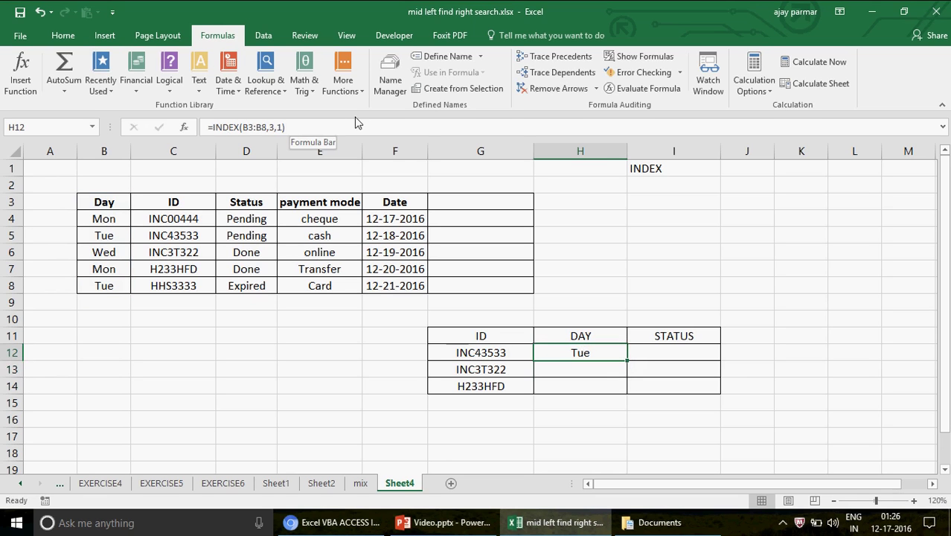
- Rewrite the INDEX arguments in H12 to cover the whole table, giving =INDEX(B3:F8,3,1)
click(332, 125)
key(BackSpace)
key(BackSpace)
key(BackSpace)
key(BackSpace)
key(BackSpace)
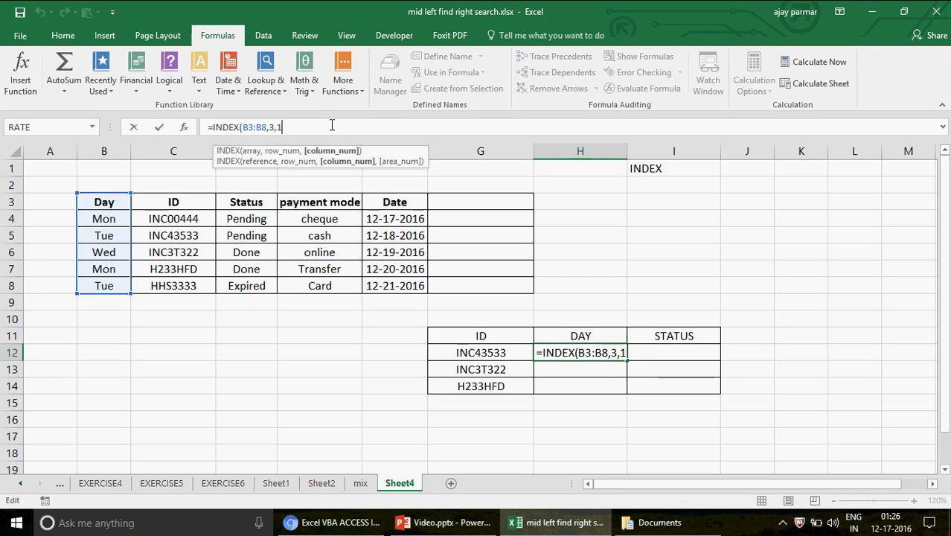
key(BackSpace)
key(BackSpace)
key(BackSpace)
key(BackSpace)
key(BackSpace)
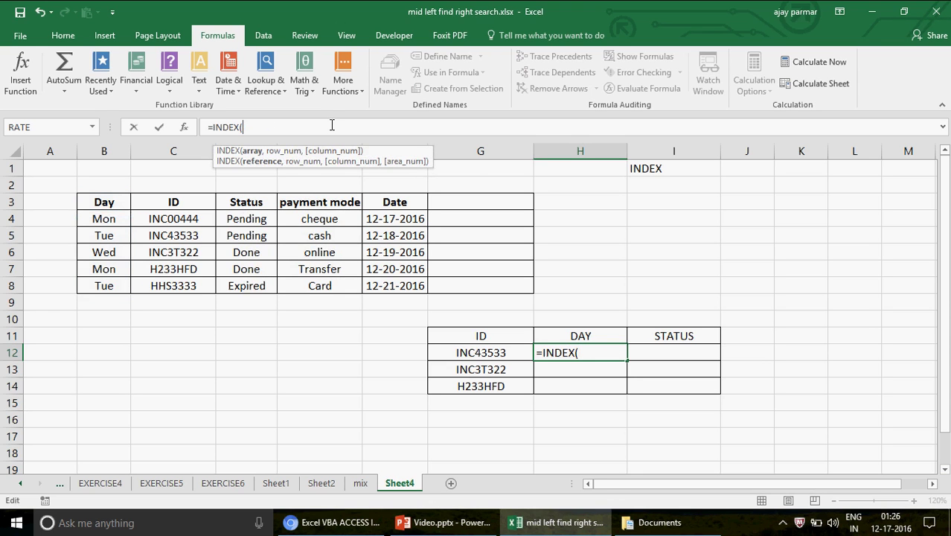
click(104, 203)
drag(249, 283, 415, 285)
text(,)
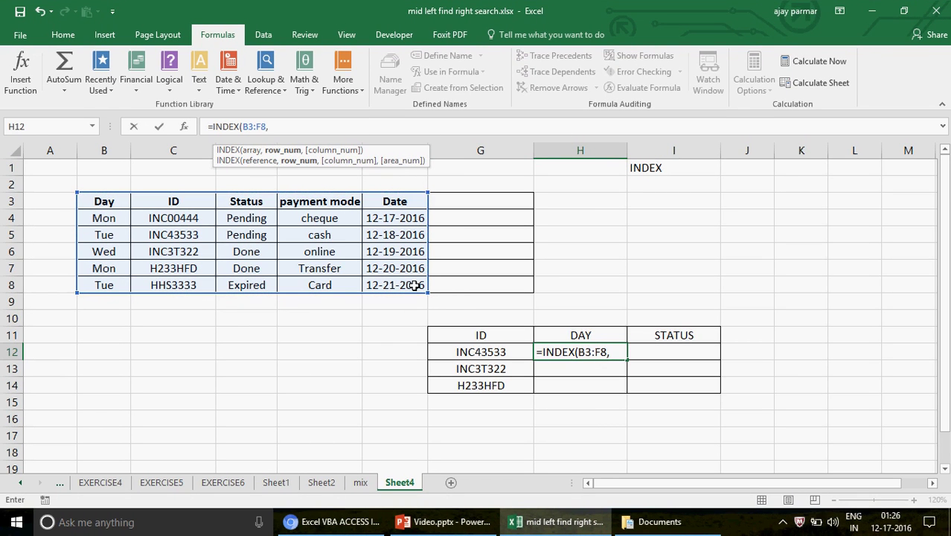
text(3,1))
key(Return)
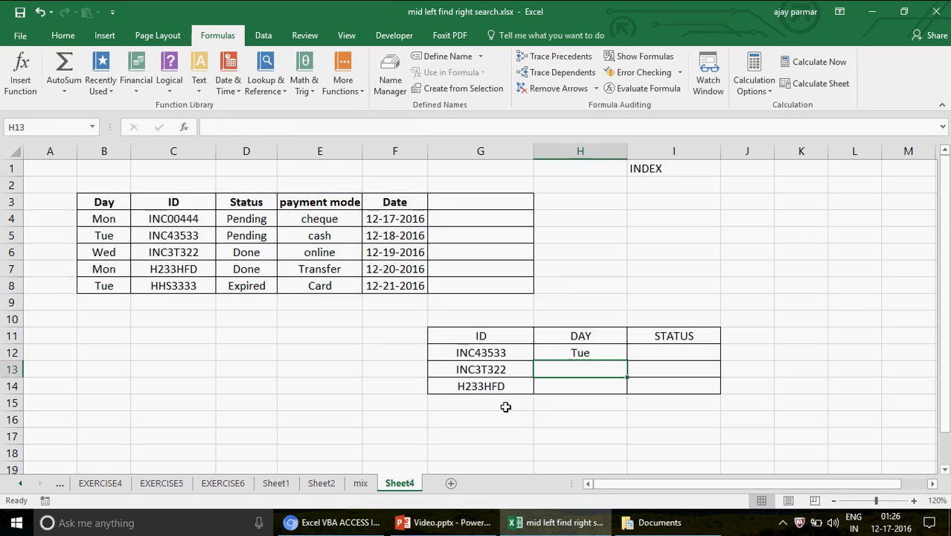
- Compare the INDEX formula in H12 with the INC43533 record, the Status header and the empty STATUS cell I12
key(Up)
key(Right)
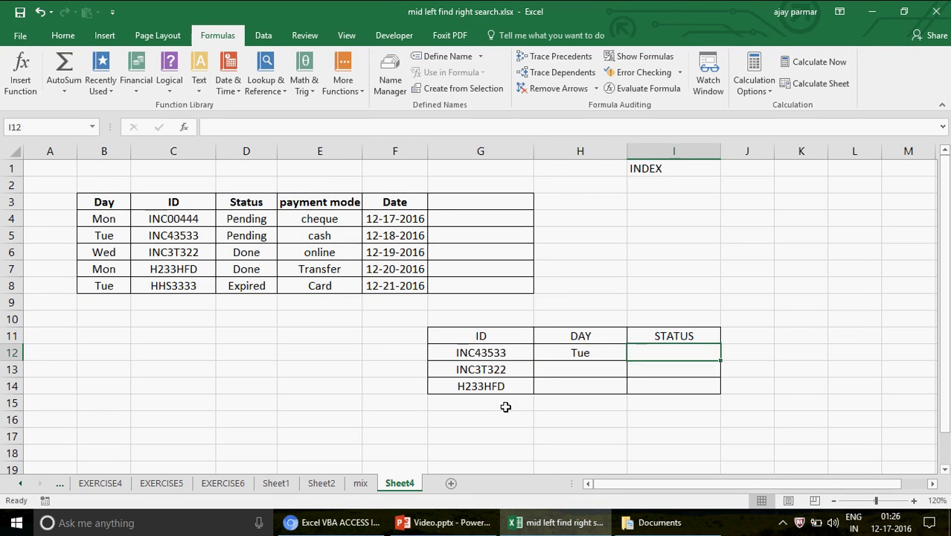
click(176, 235)
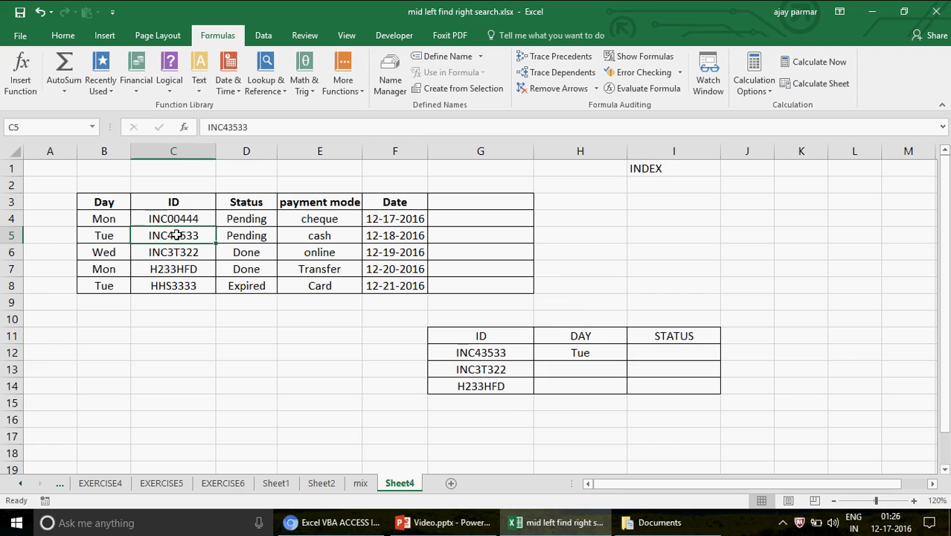
click(261, 202)
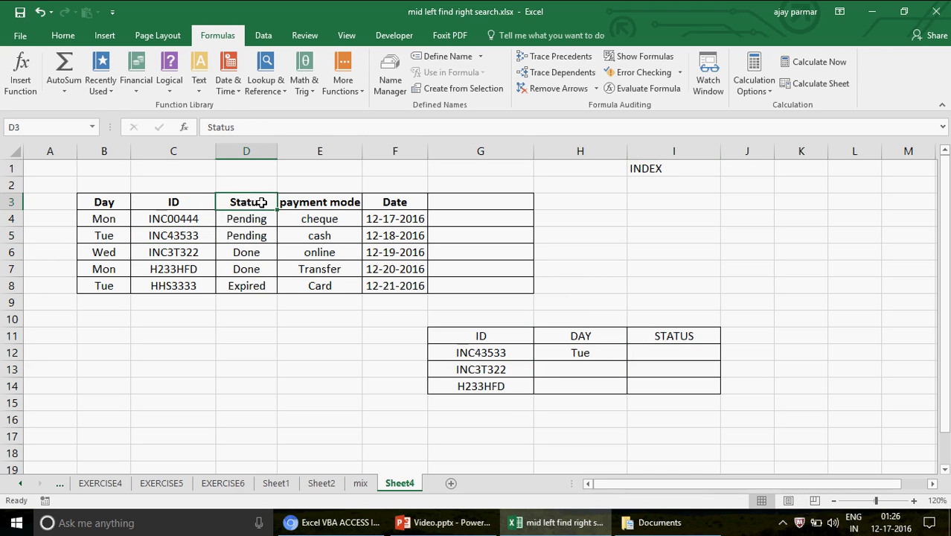
click(591, 356)
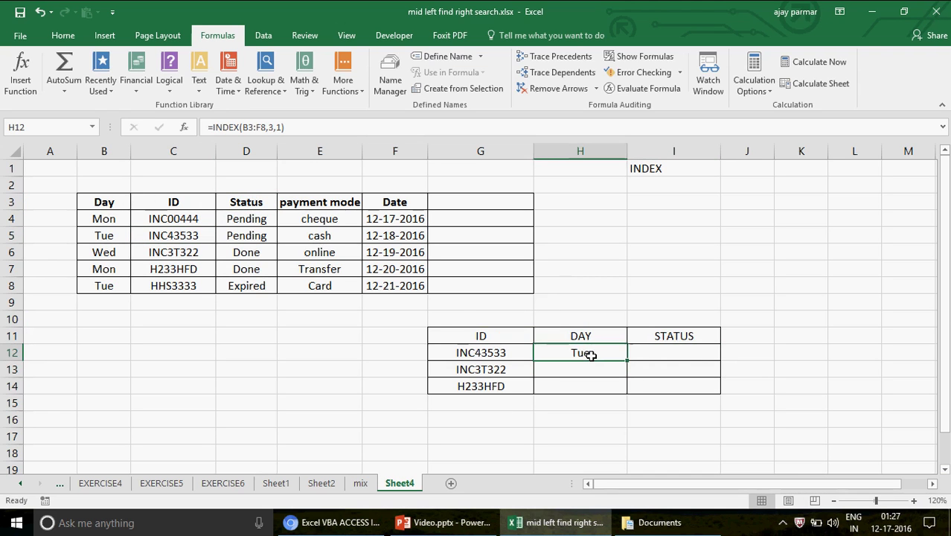
click(675, 352)
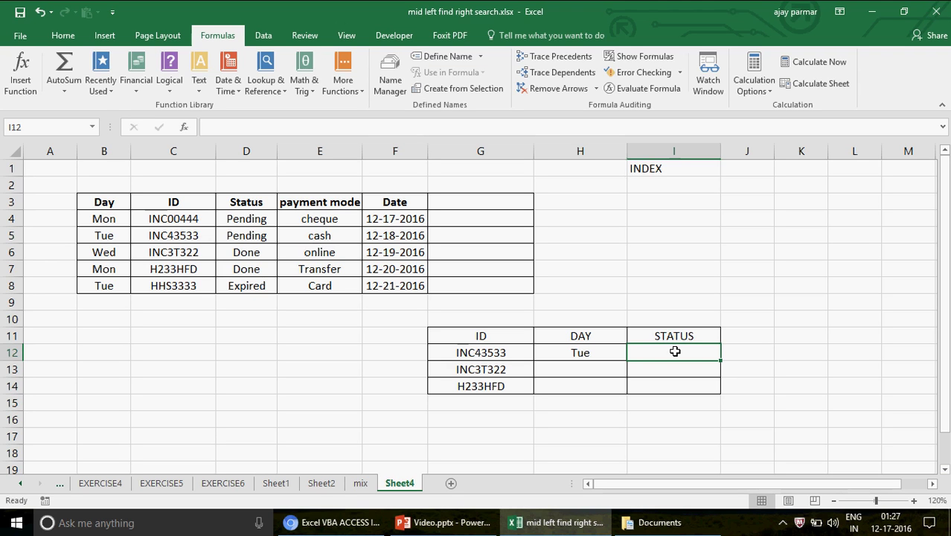
click(599, 353)
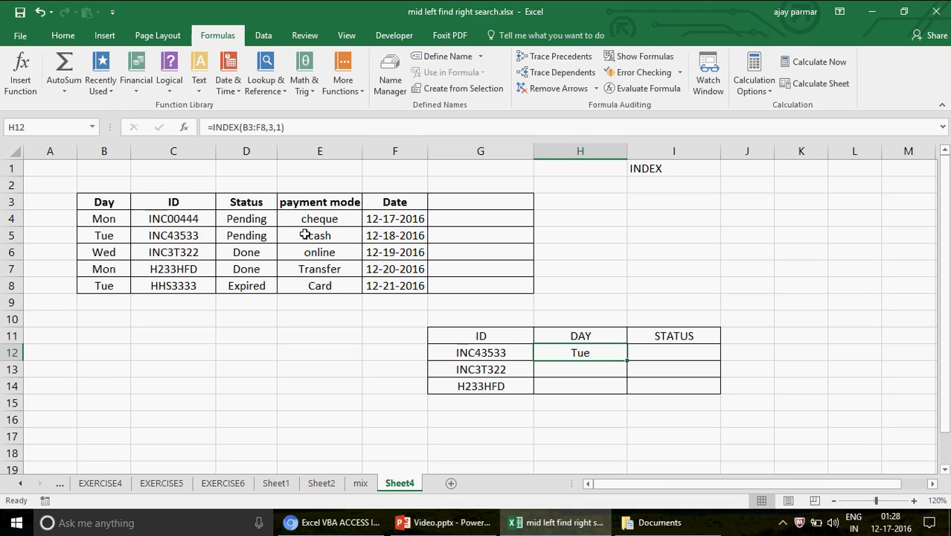
- Review the lookup ID in G12 against the table range C3:F8 that starts at the ID column
click(463, 350)
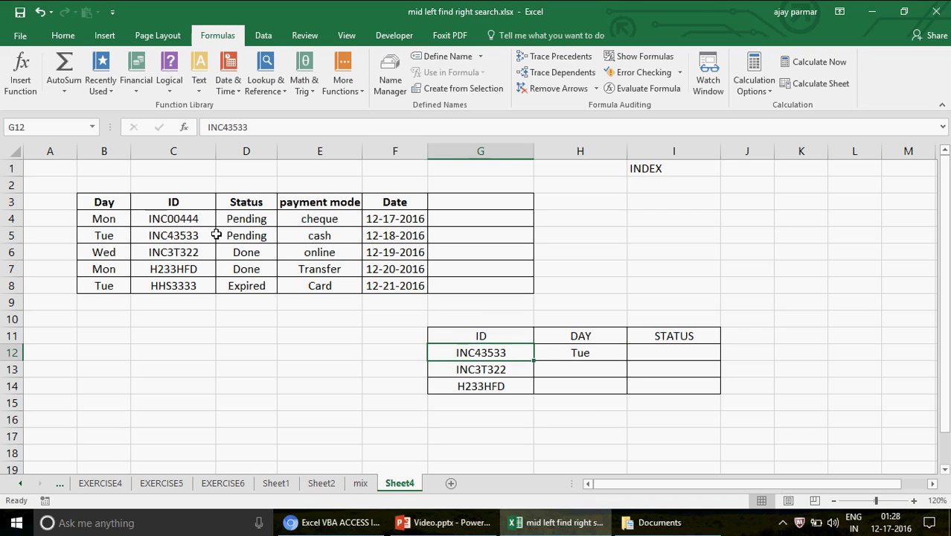
click(179, 201)
key(shift+Down)
key(shift+Down)
key(shift+Down)
key(shift+Down)
key(shift+Down)
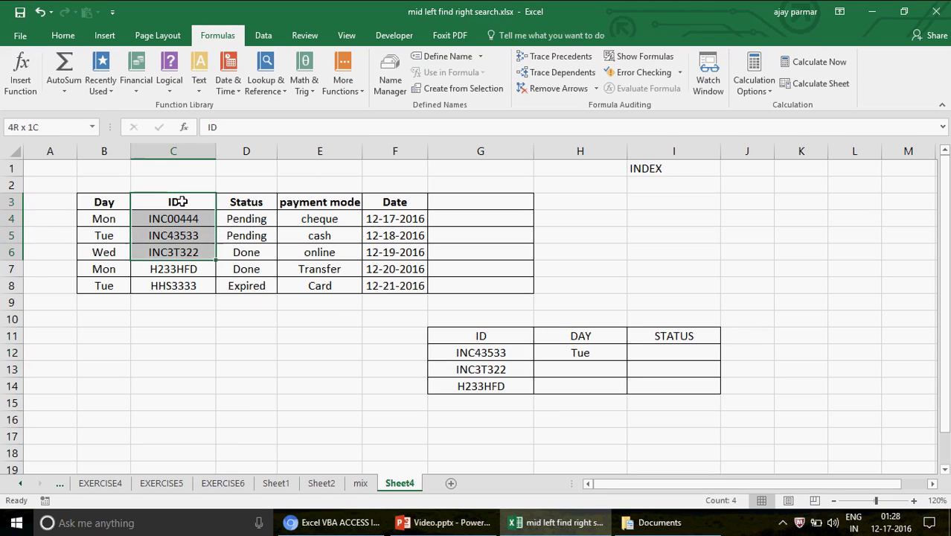
key(shift+Right)
key(shift+Right)
key(shift+Right)
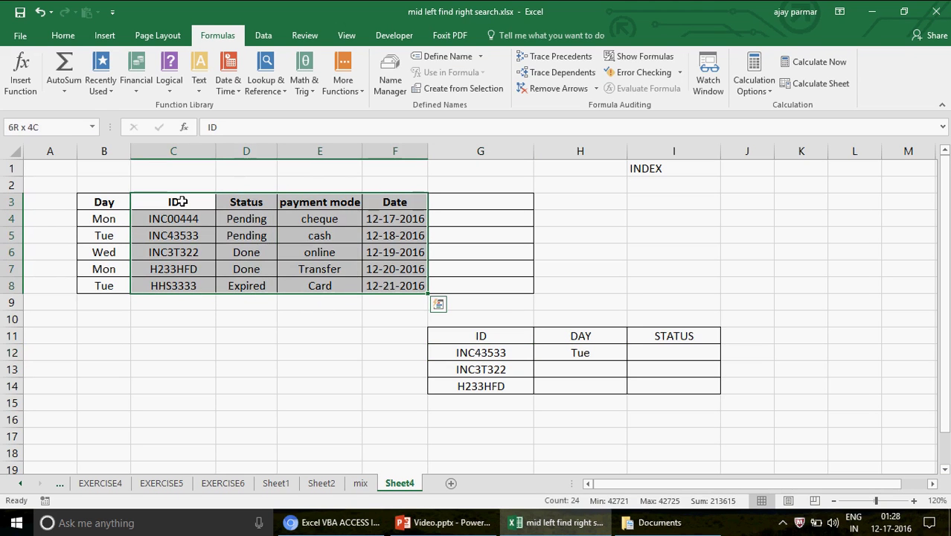
click(49, 203)
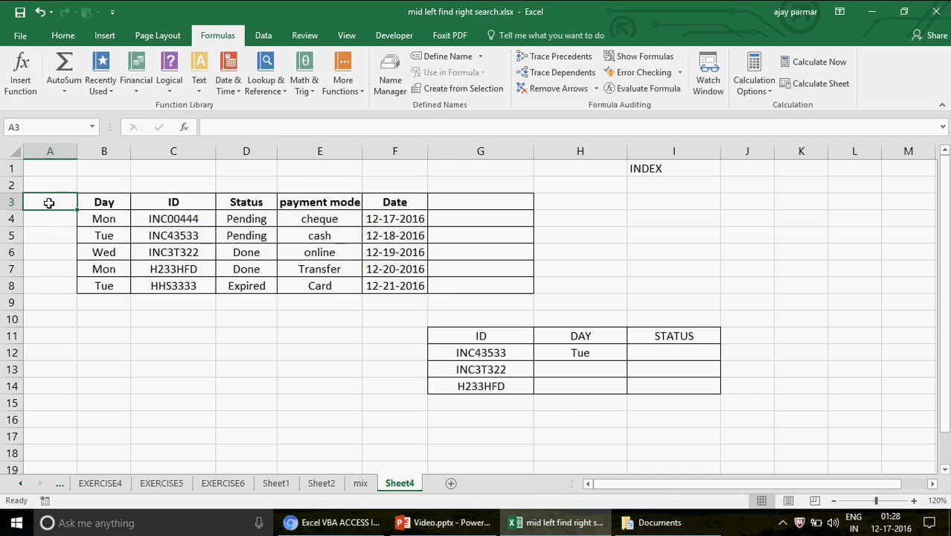